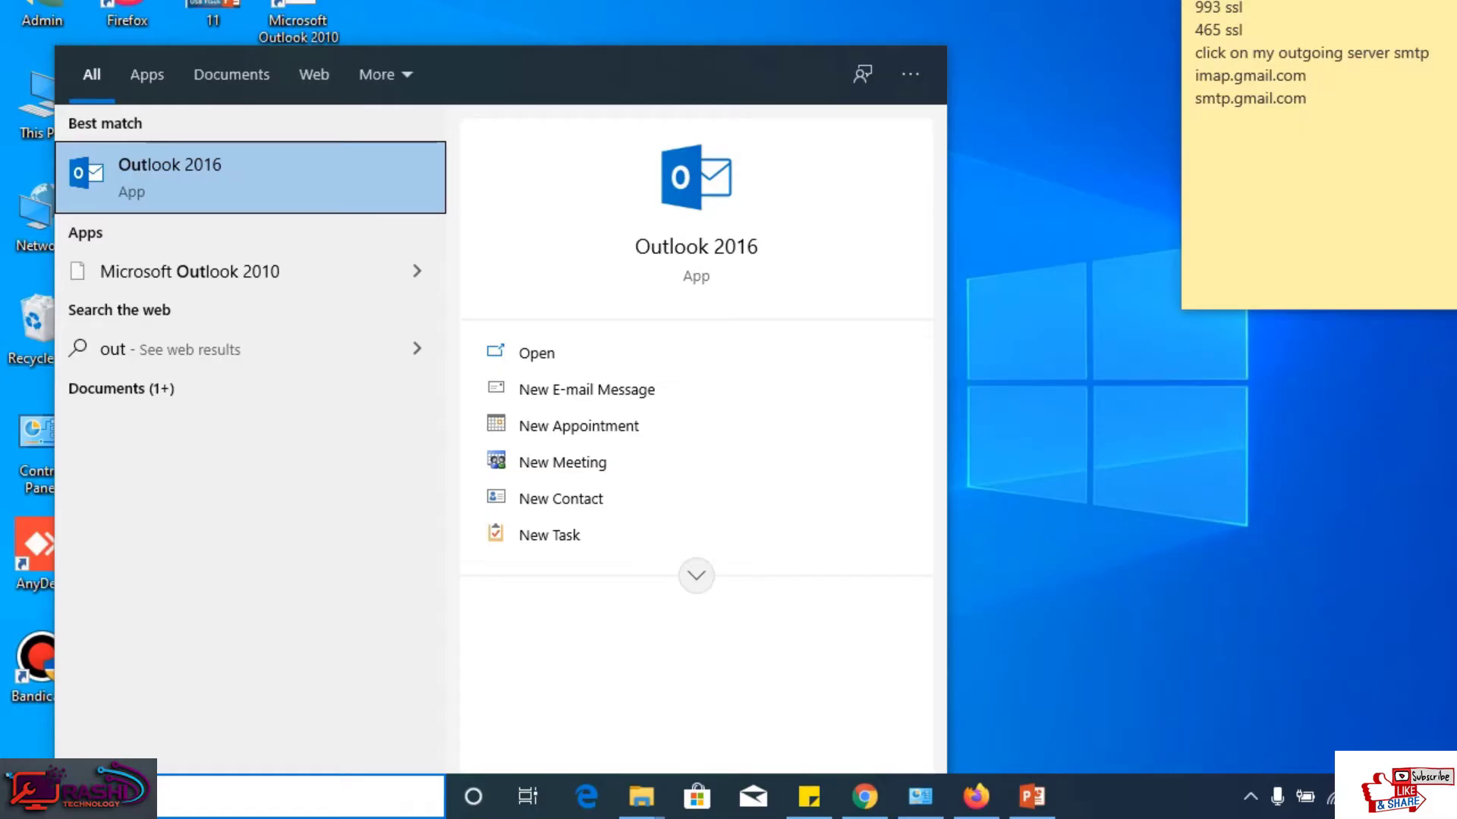
Step: Launch Outlook 2016 and start a new e-mail account from File > Account Settings
{"action": "key", "text": "Return"}
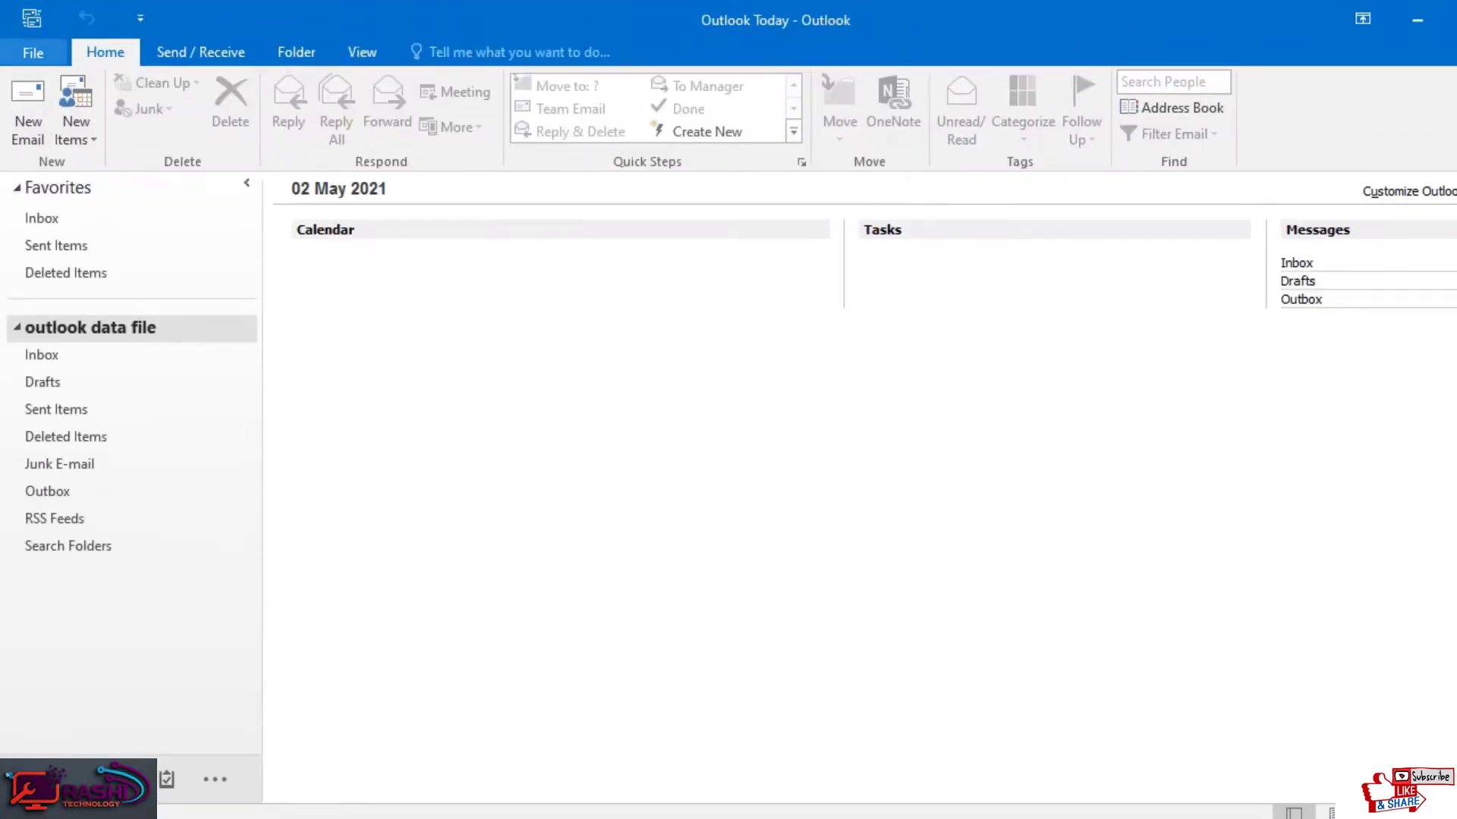
{"action": "left_click", "coordinate": [23, 48]}
{"action": "left_click", "coordinate": [252, 261]}
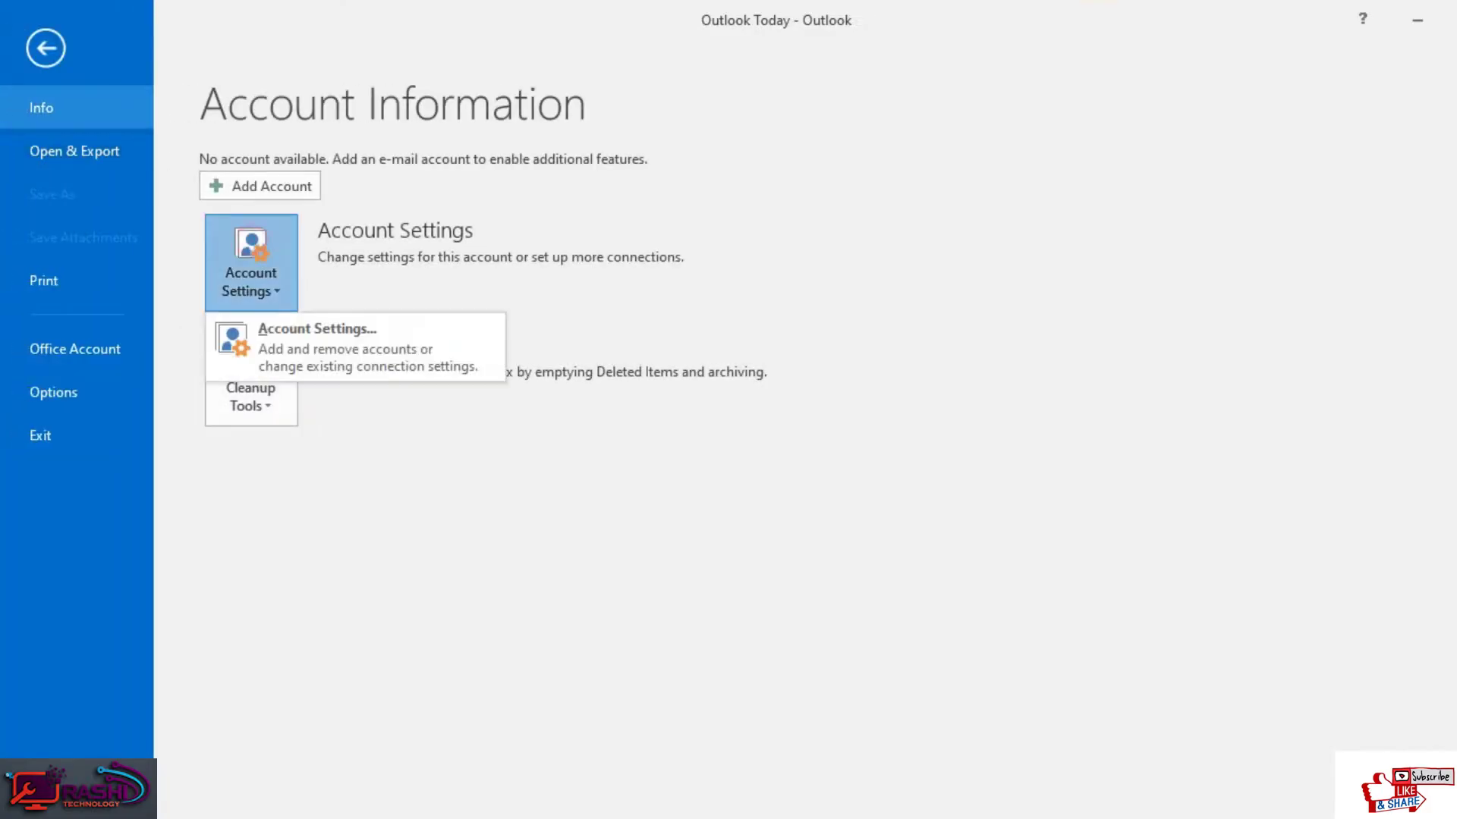
{"action": "left_click", "coordinate": [317, 345]}
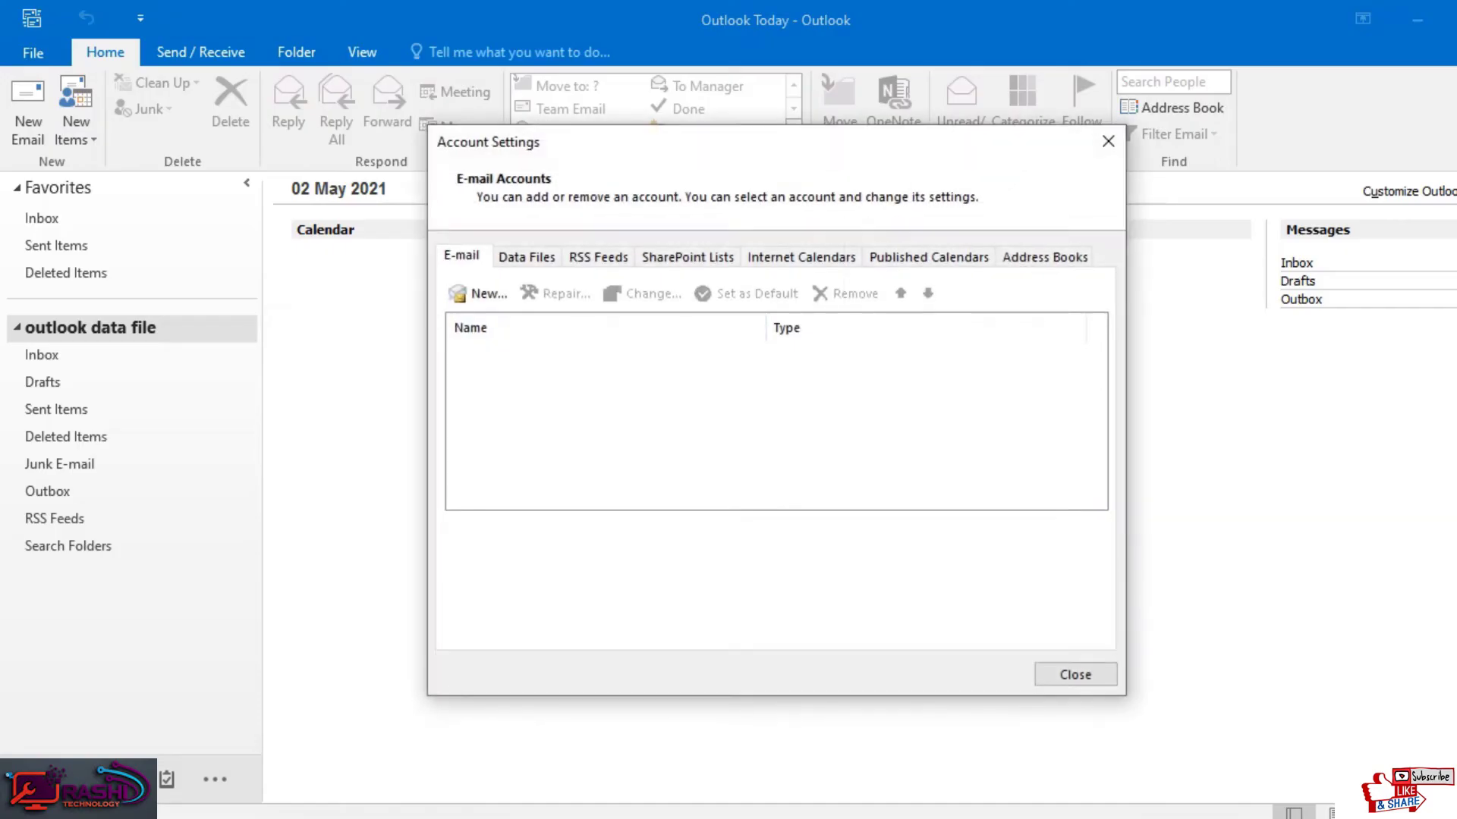
{"action": "left_click", "coordinate": [459, 294]}
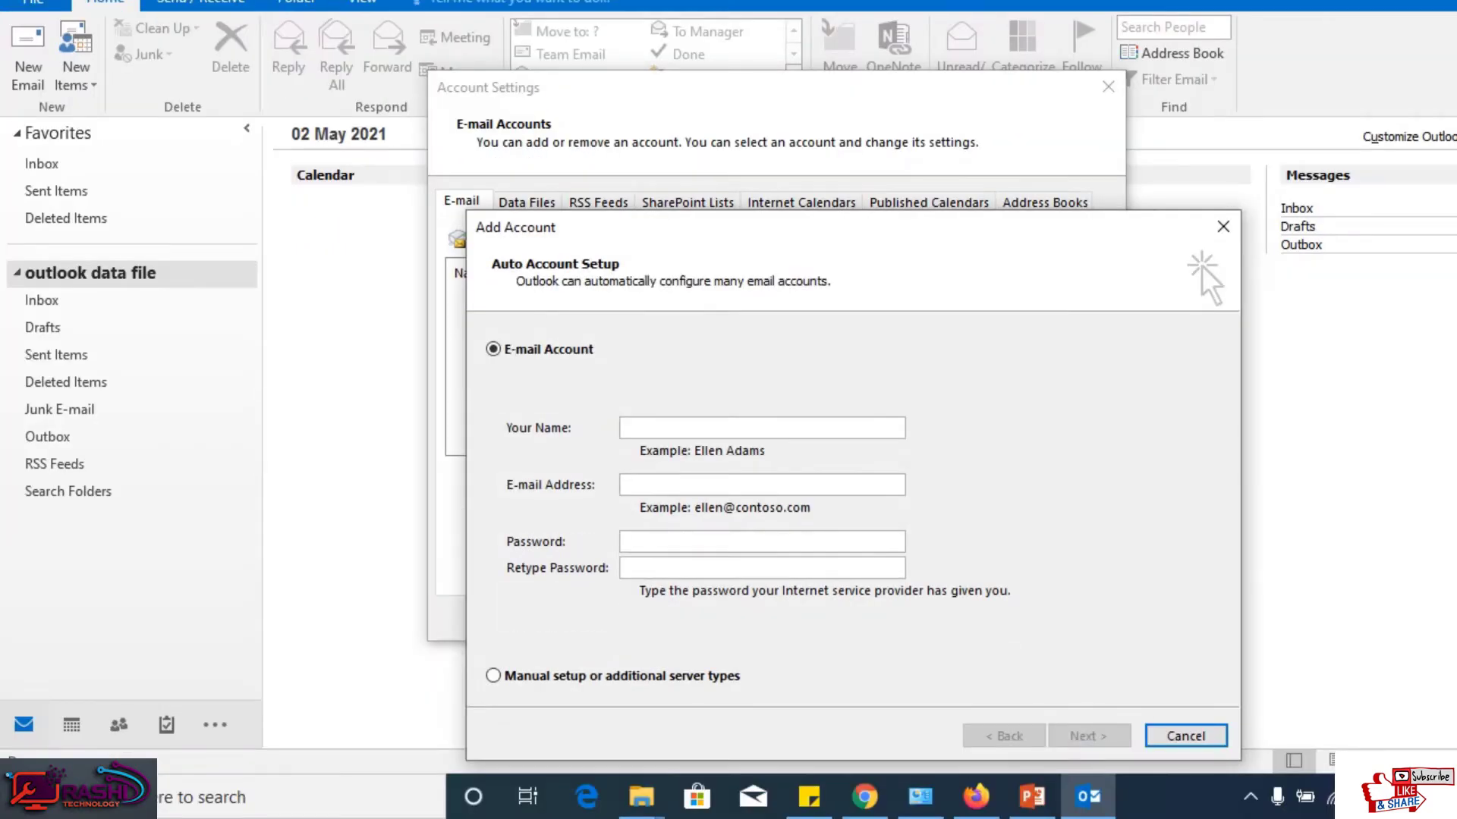
Step: Choose manual setup with the POP or IMAP service and continue to server settings
{"action": "left_click", "coordinate": [493, 675]}
{"action": "left_click", "coordinate": [1089, 736]}
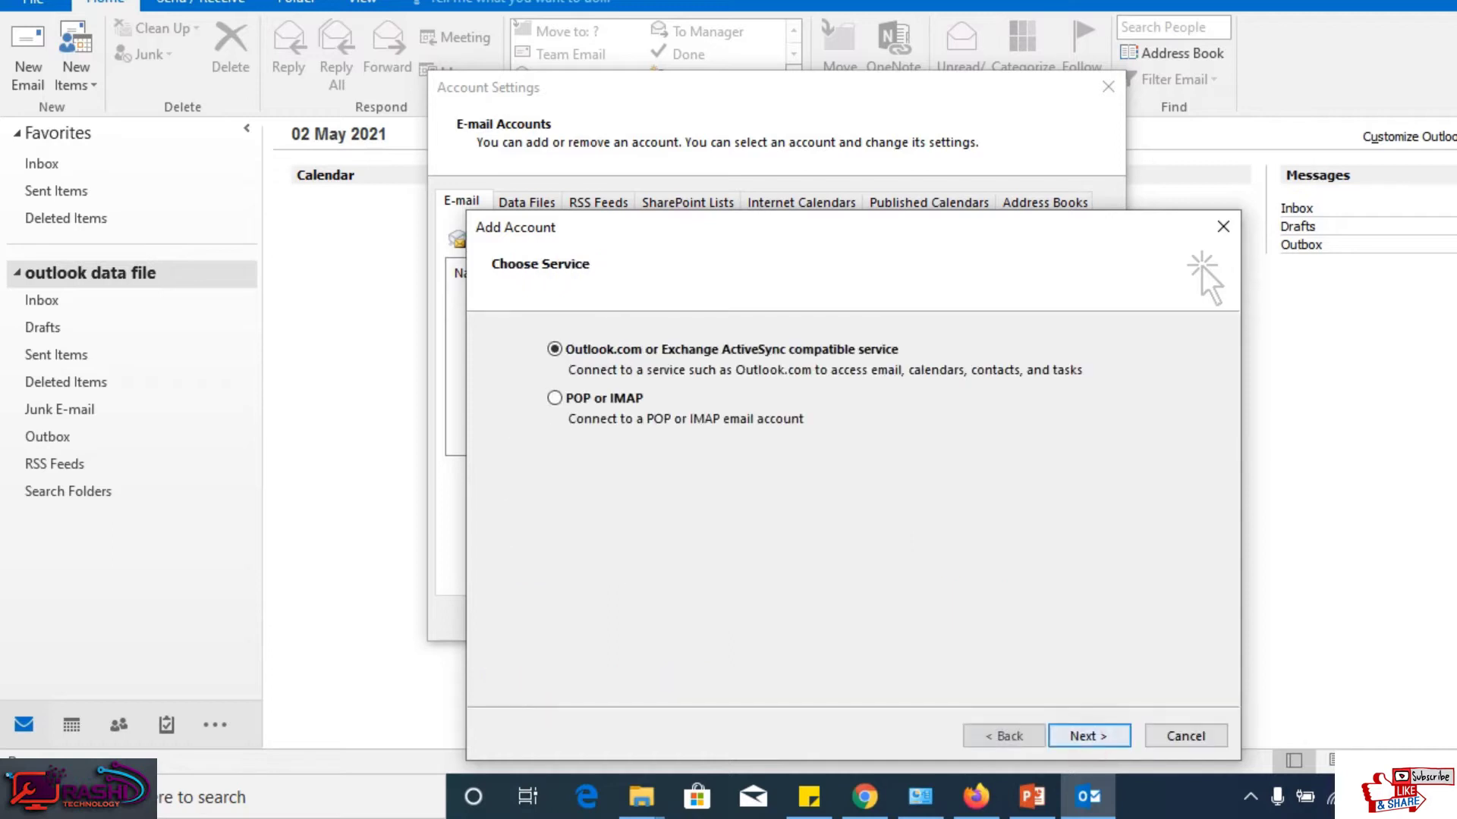
{"action": "left_click", "coordinate": [586, 390]}
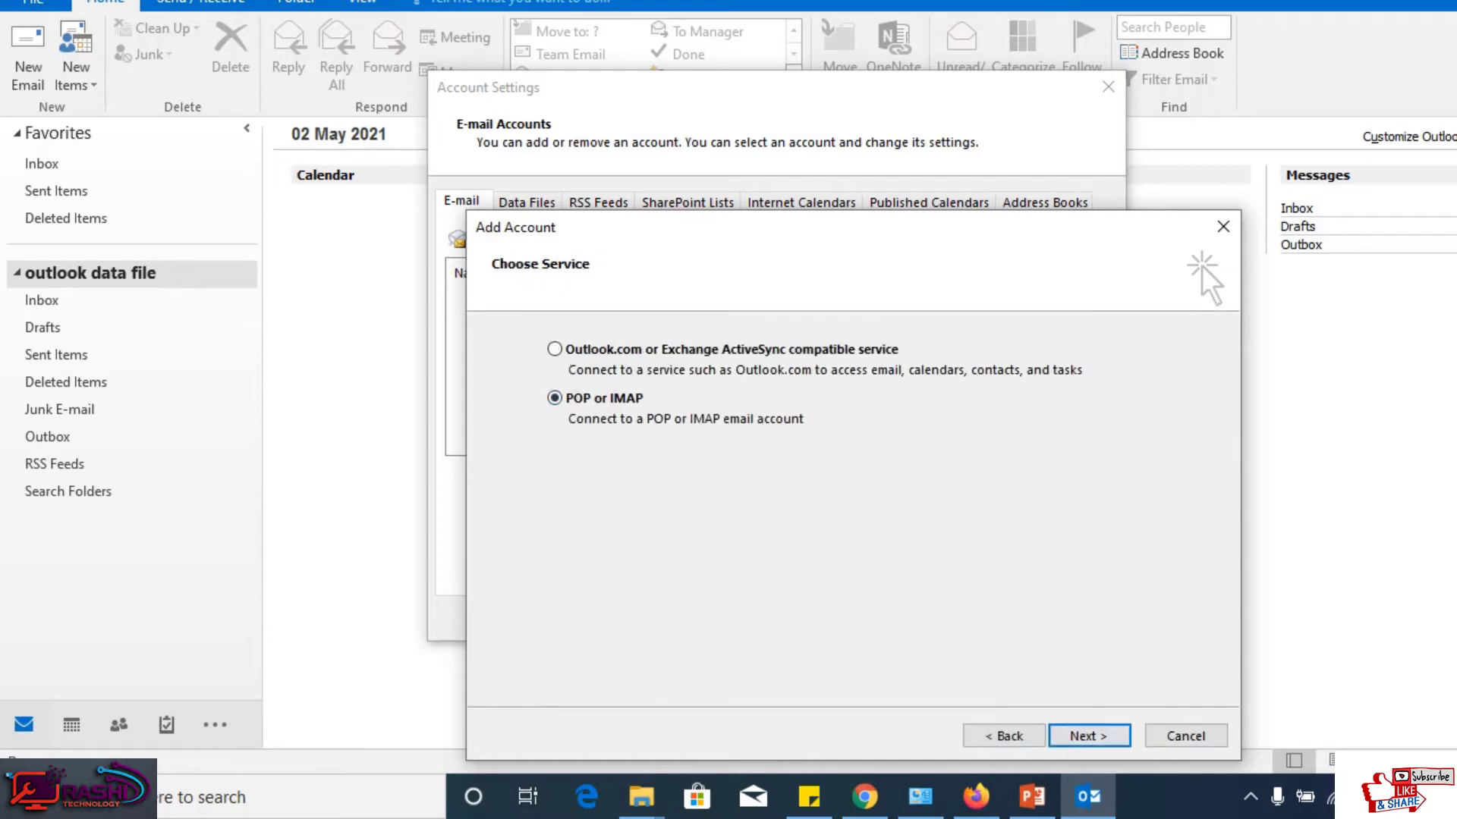
{"action": "left_click", "coordinate": [1089, 736]}
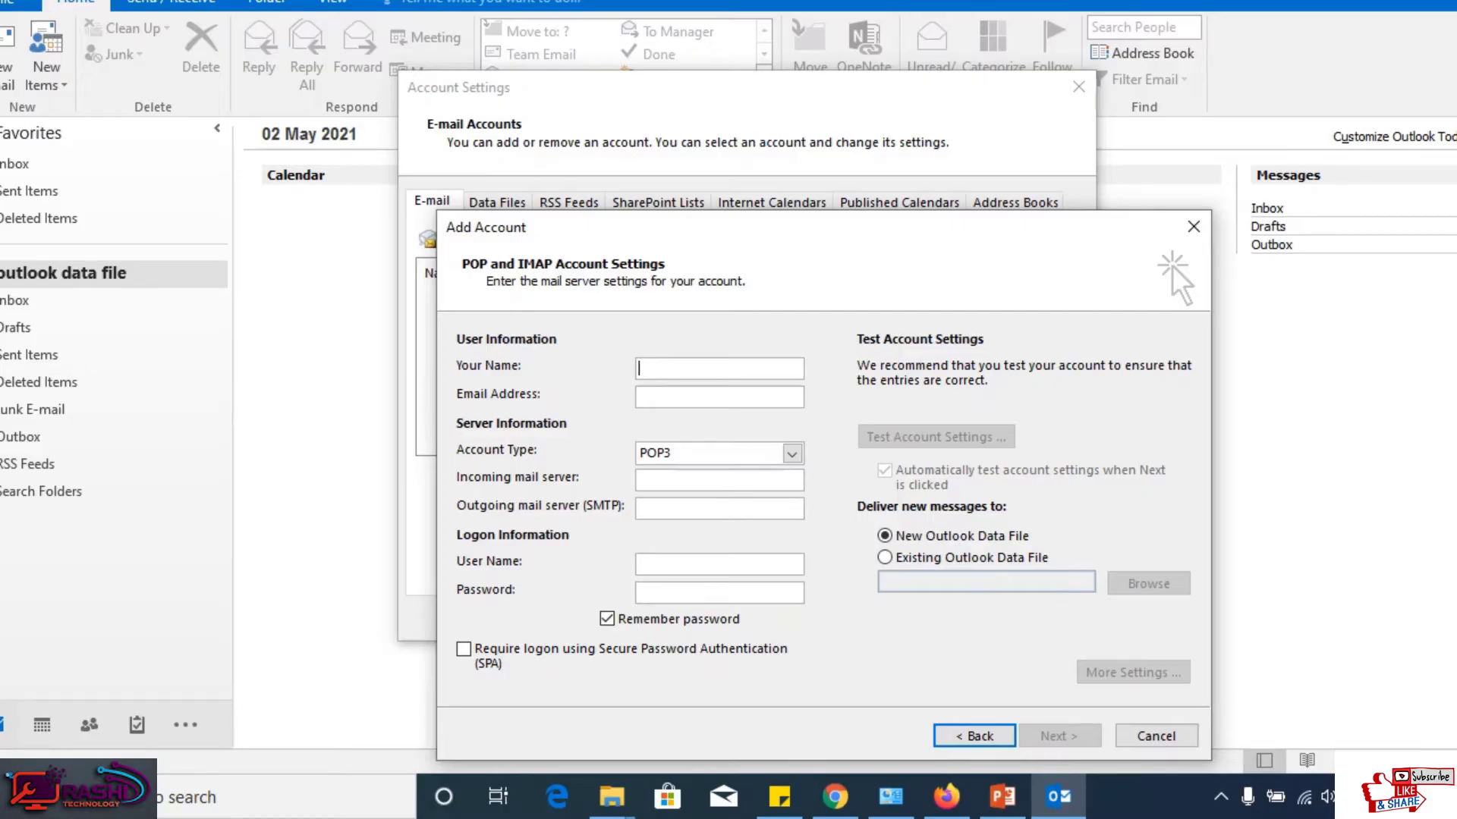
Step: Enter the account's display name and Gmail address
{"action": "type", "text": "Rashi T"}
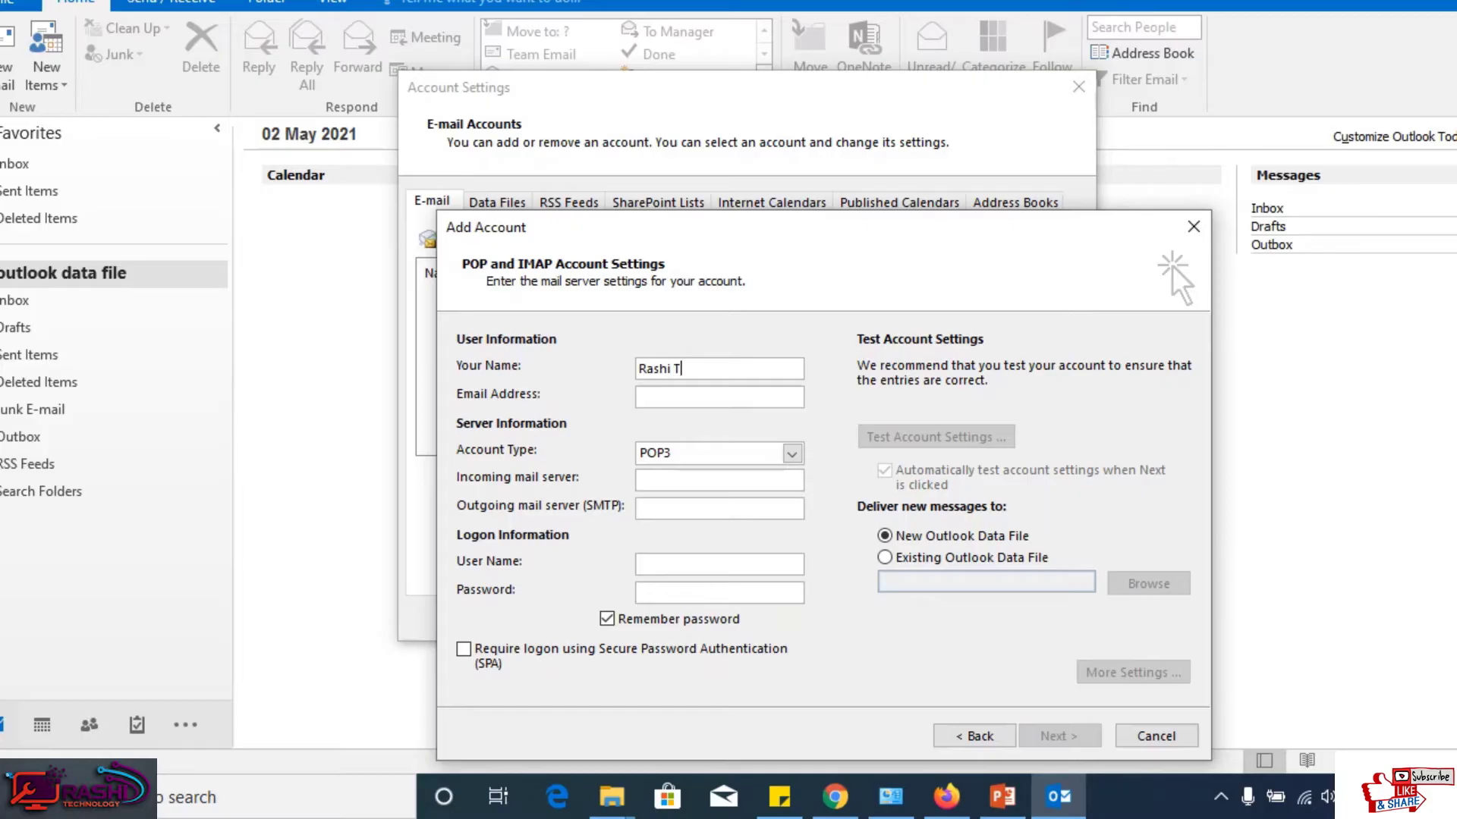
{"action": "type", "text": "echnology"}
{"action": "key", "text": "Tab"}
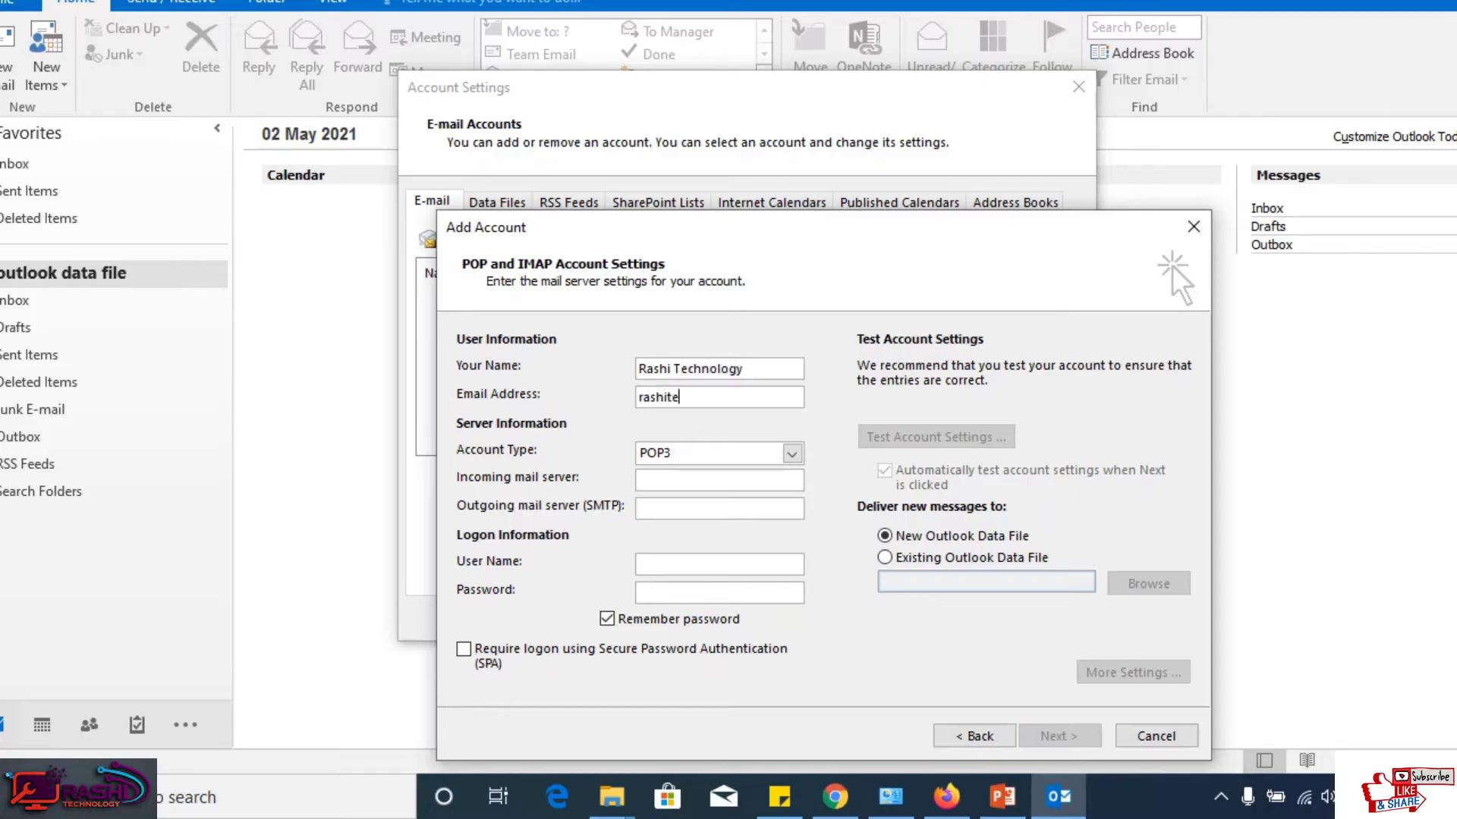
Step: Switch the account type to IMAP and bring the server-name sticky note forward
{"action": "key", "text": "Tab"}
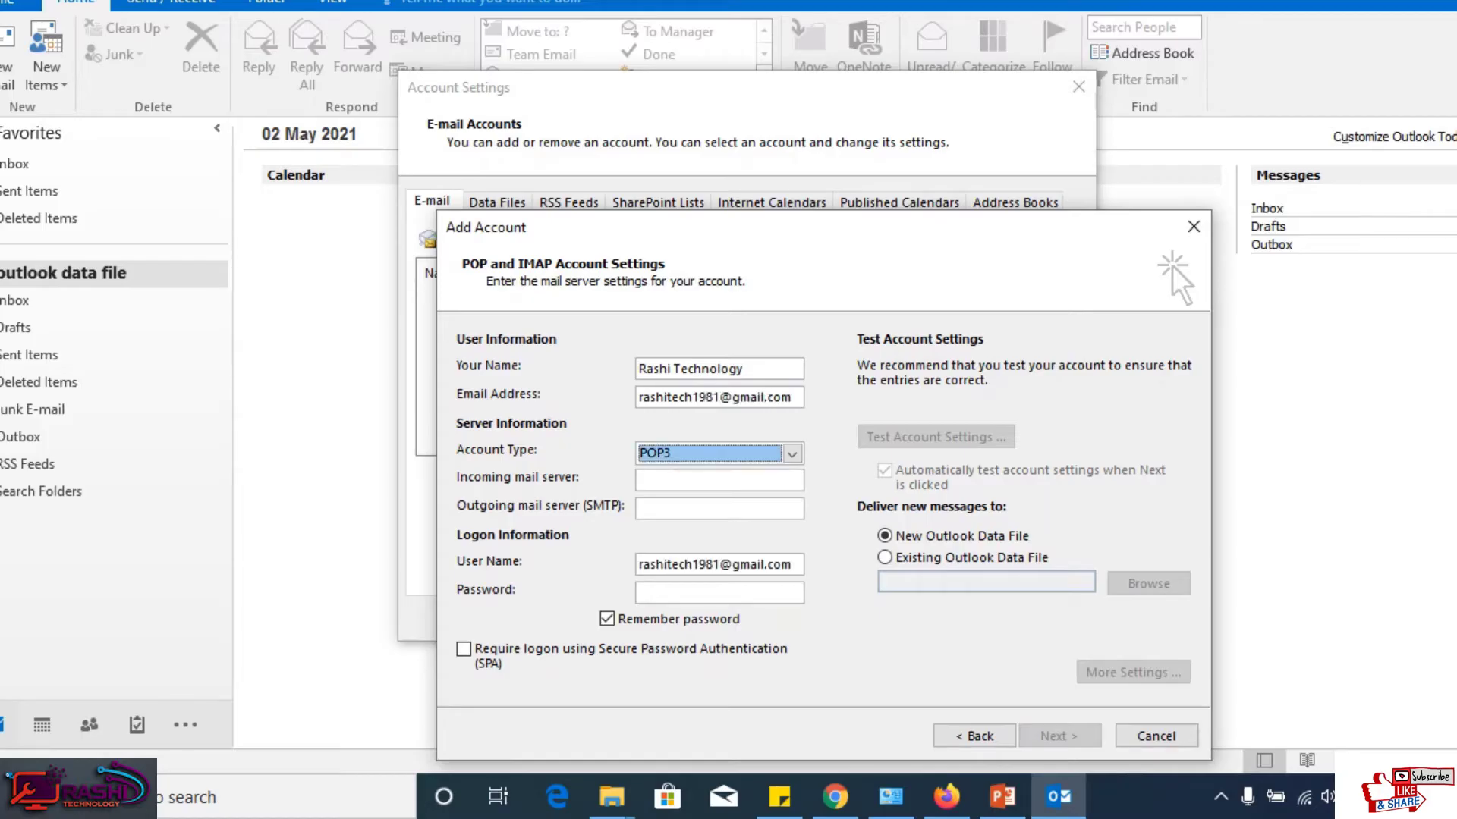
{"action": "key", "text": "Down"}
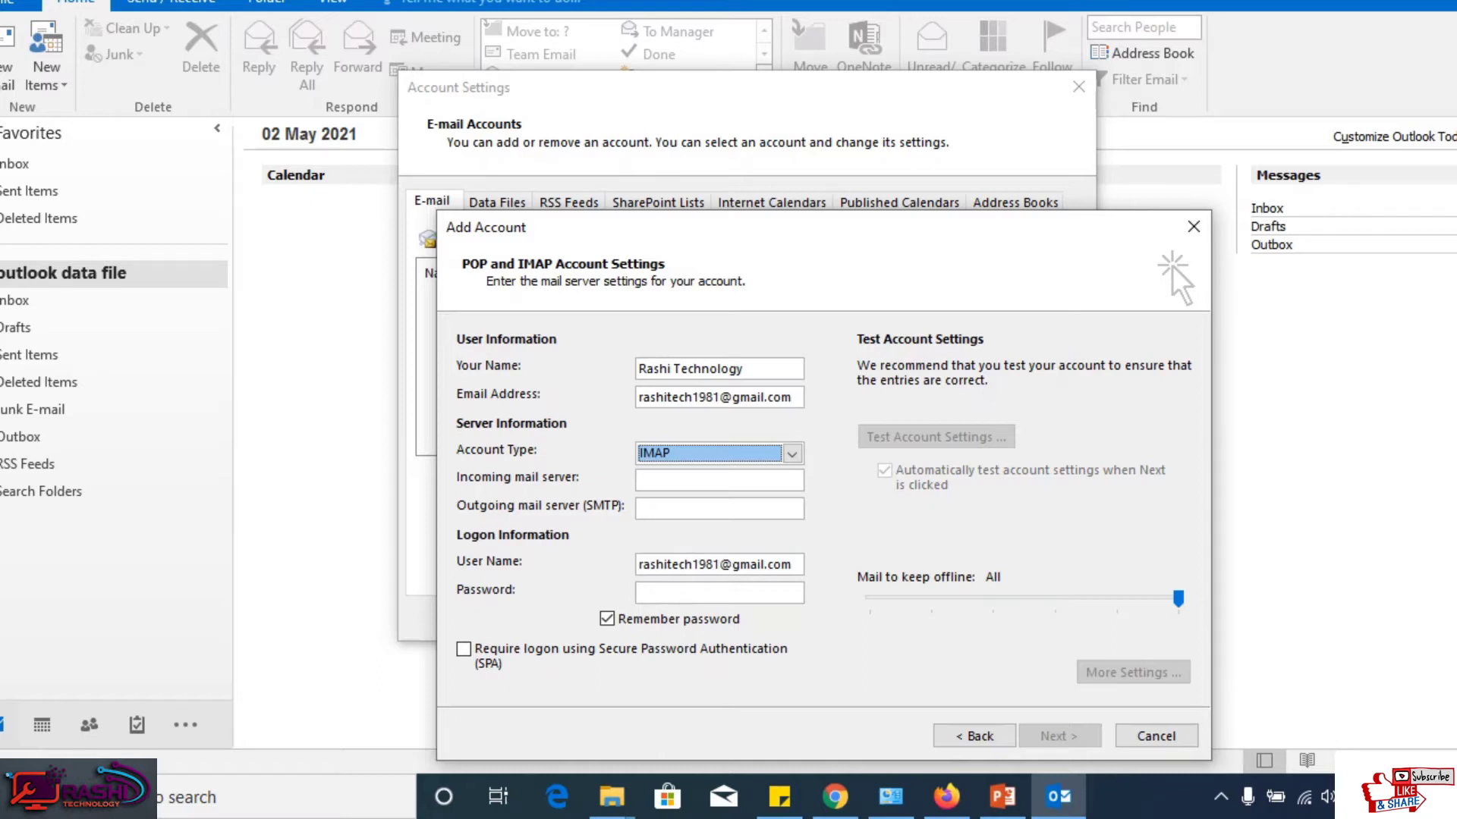
{"action": "left_click", "coordinate": [779, 796]}
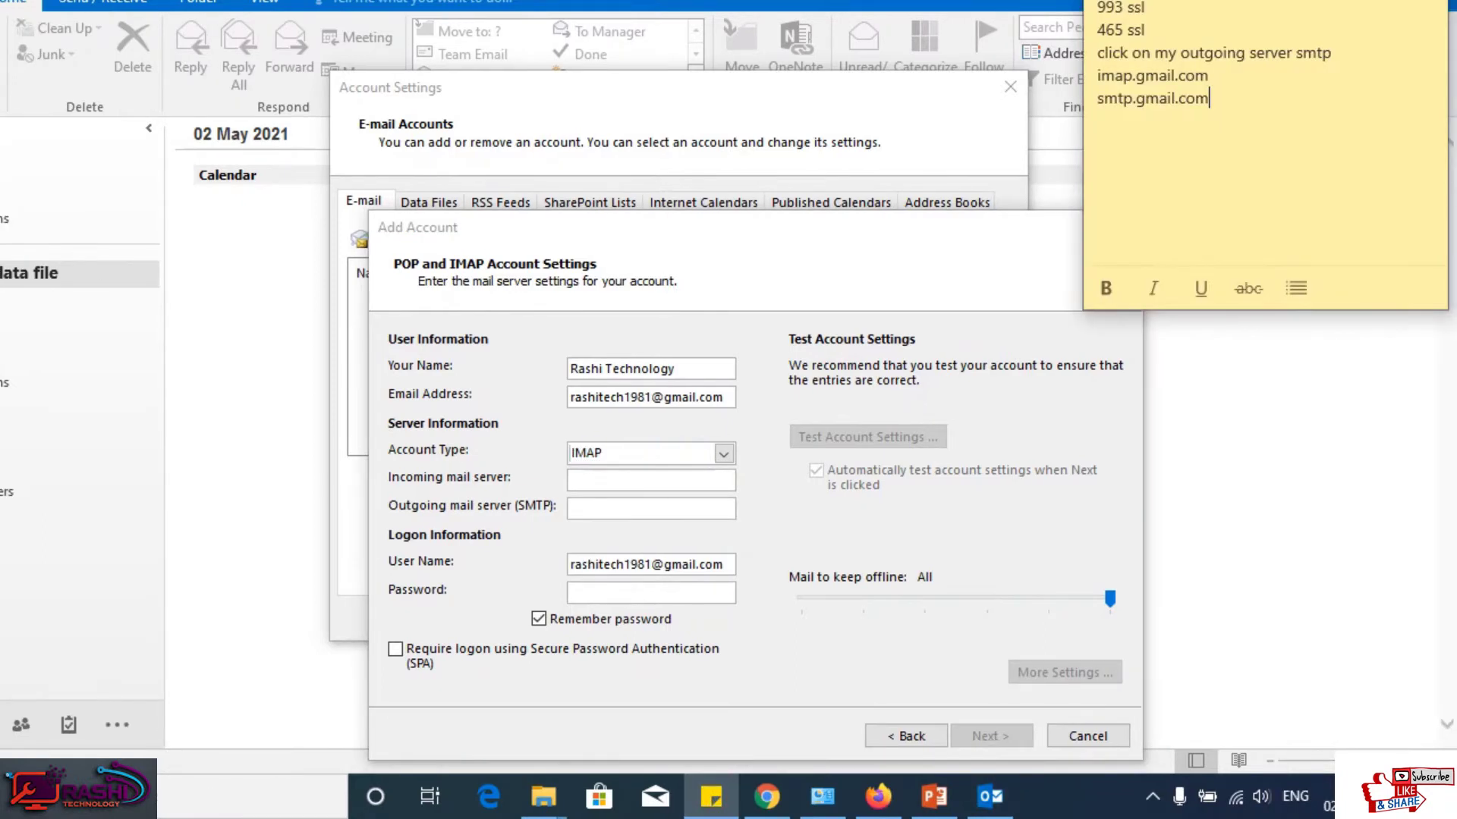
Step: Copy imap.gmail.com from the note into the Incoming mail server field
{"action": "left_click_drag", "start_coordinate": [1208, 75], "coordinate": [1097, 76]}
{"action": "right_click", "coordinate": [1136, 75]}
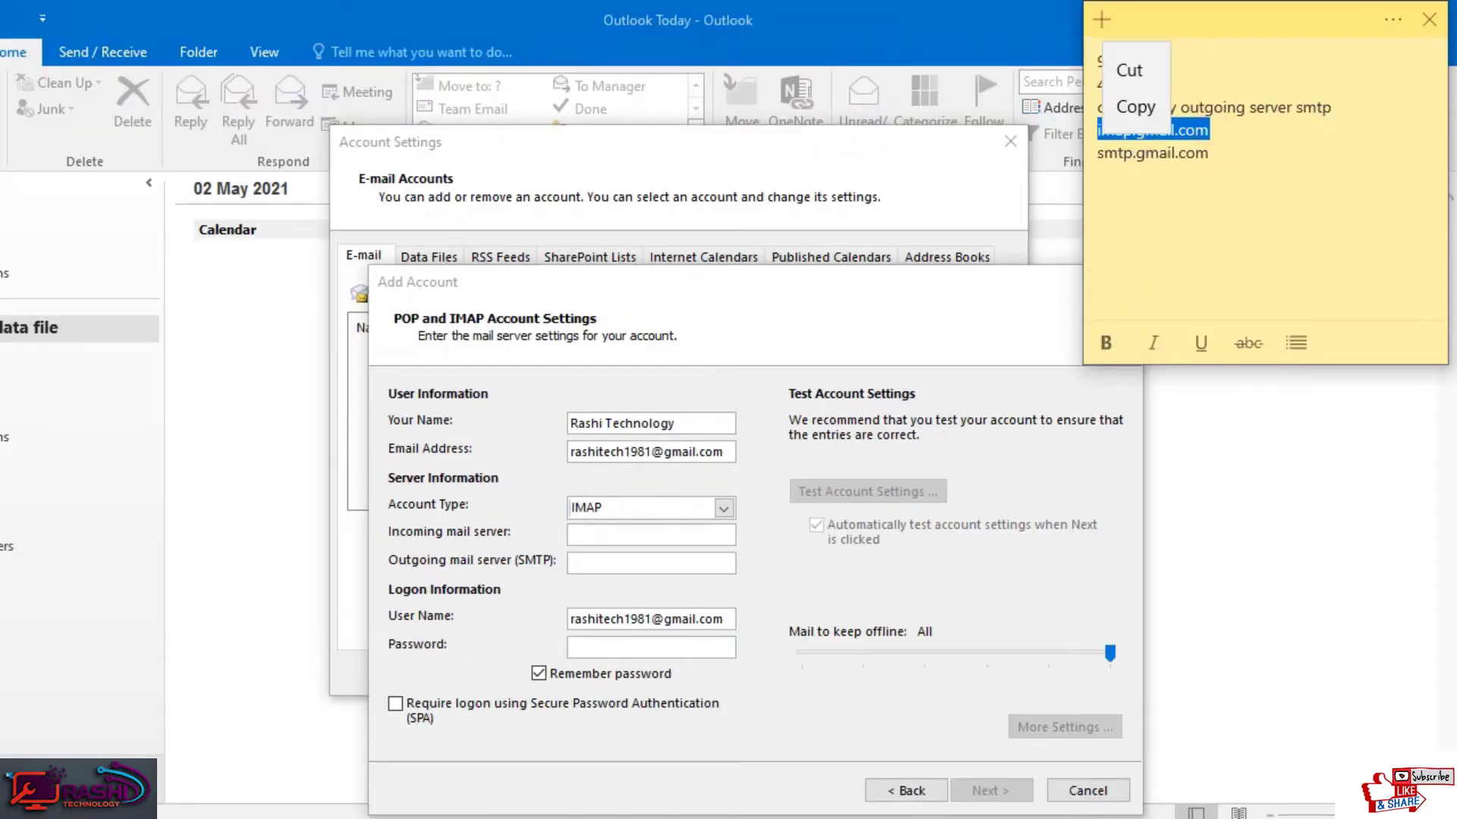
{"action": "left_click", "coordinate": [1135, 107]}
{"action": "left_click", "coordinate": [618, 534]}
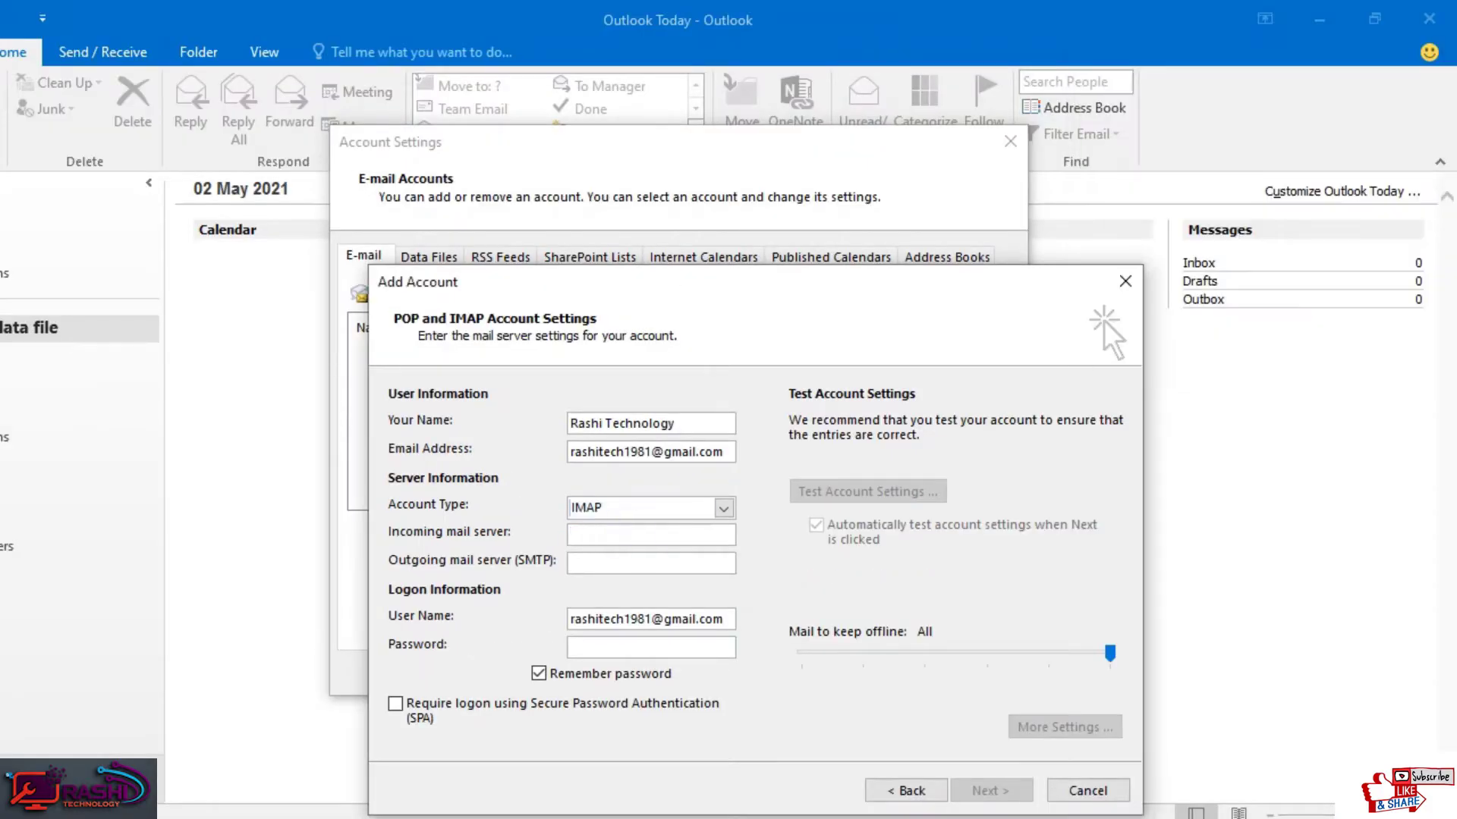
{"action": "key", "text": "ctrl+v"}
{"action": "key", "text": "Tab"}
Step: Paste smtp.gmail.com as the outgoing mail server and enter the account password
{"action": "key", "text": "alt+Tab"}
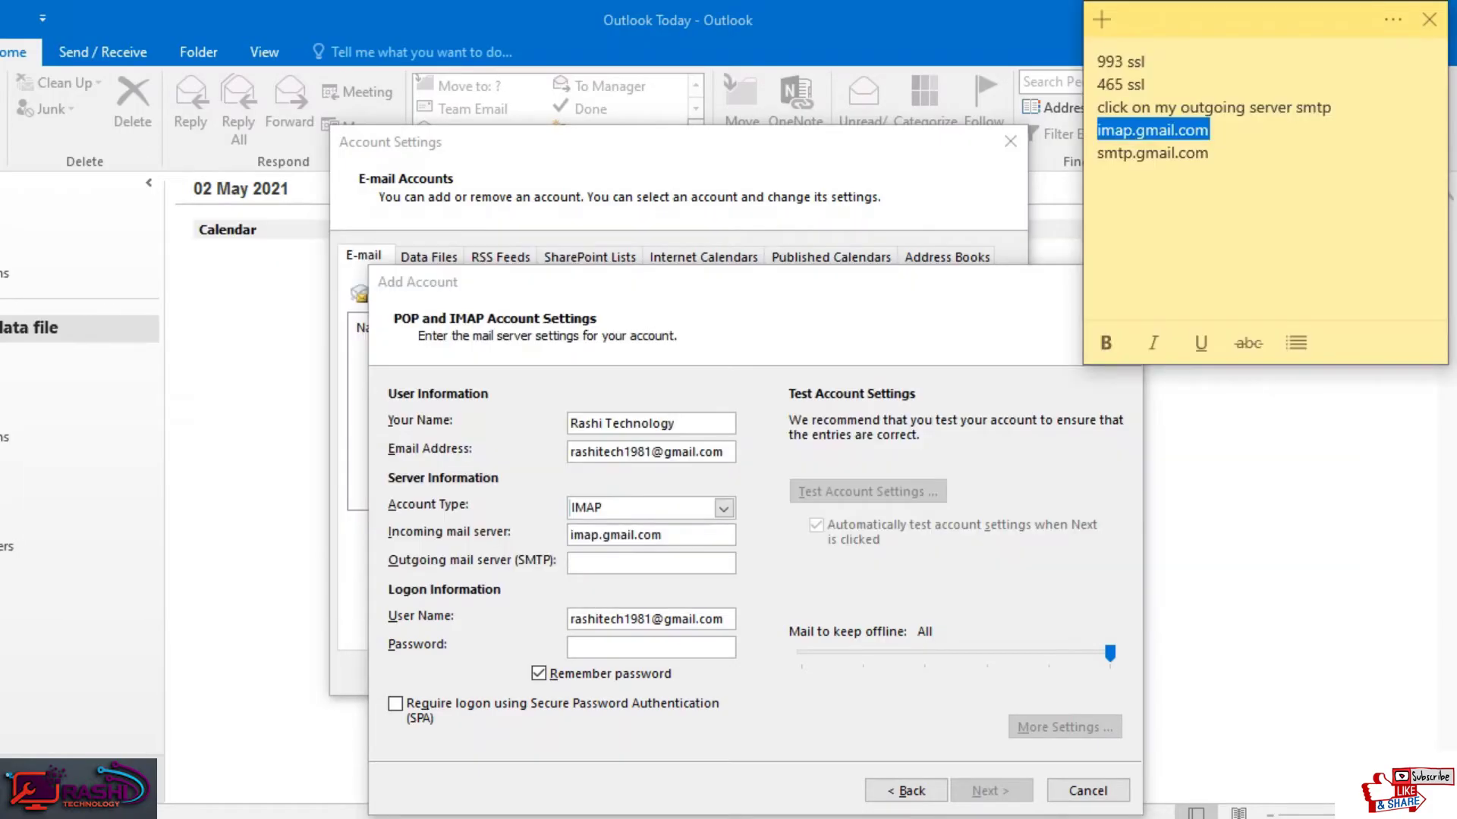
{"action": "key", "text": "Down"}
{"action": "key", "text": "Home"}
{"action": "key", "text": "shift+End"}
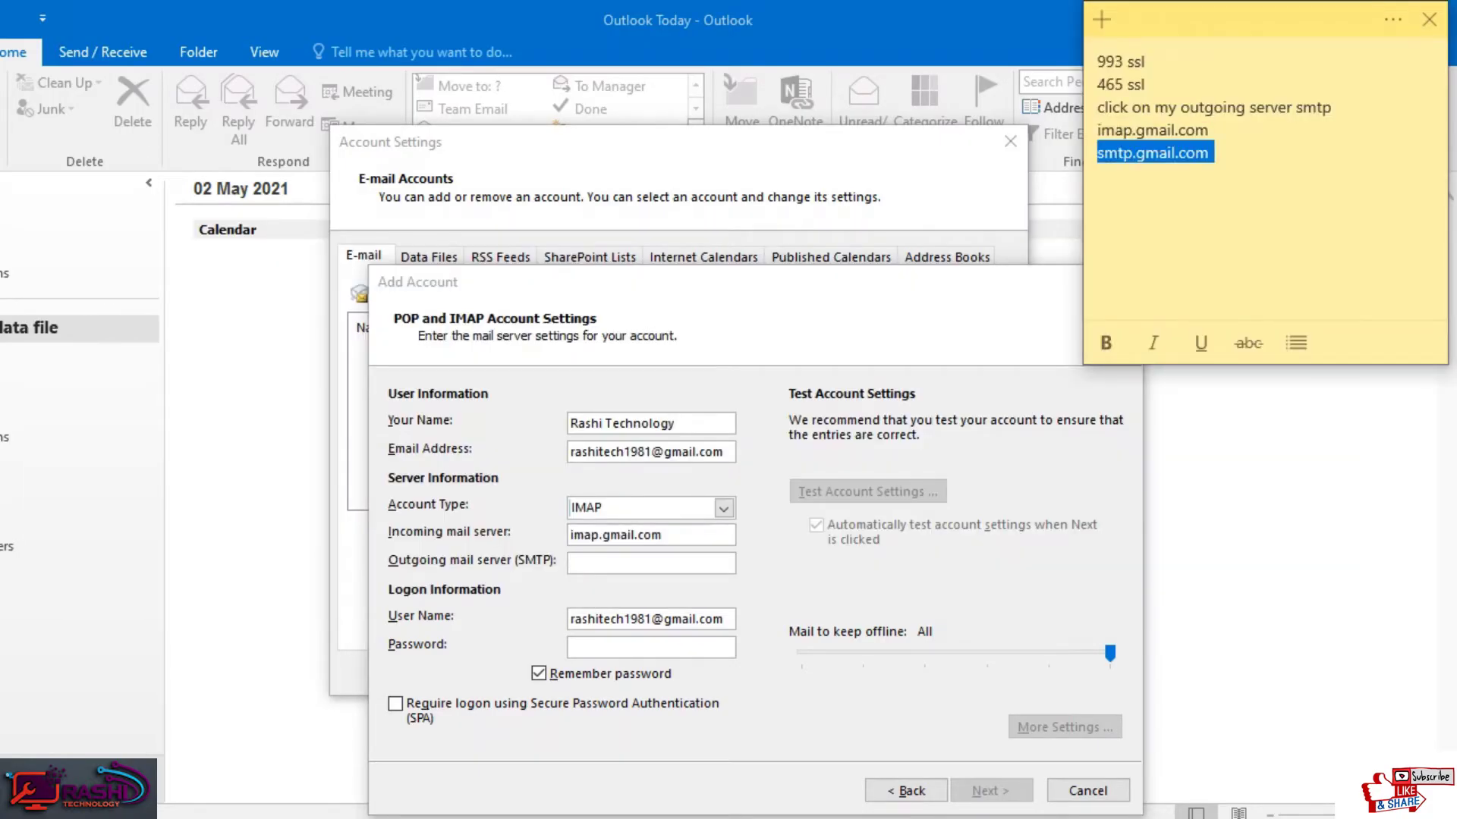
{"action": "key", "text": "alt+Tab"}
{"action": "key", "text": "ctrl+v"}
{"action": "key", "text": "Tab"}
{"action": "key", "text": "Tab"}
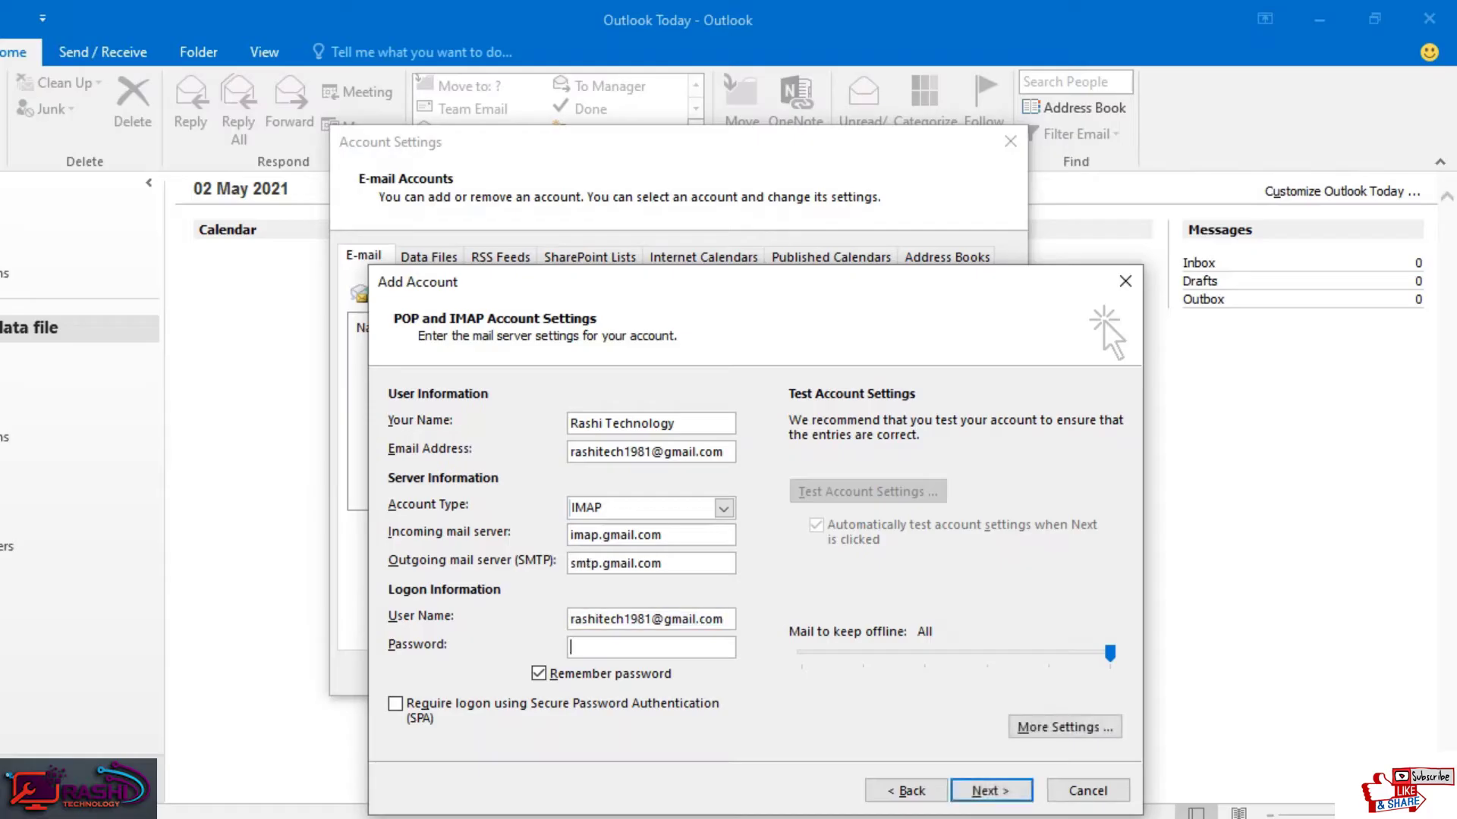
{"action": "type", "text": "***********"}
{"action": "key", "text": "Tab"}
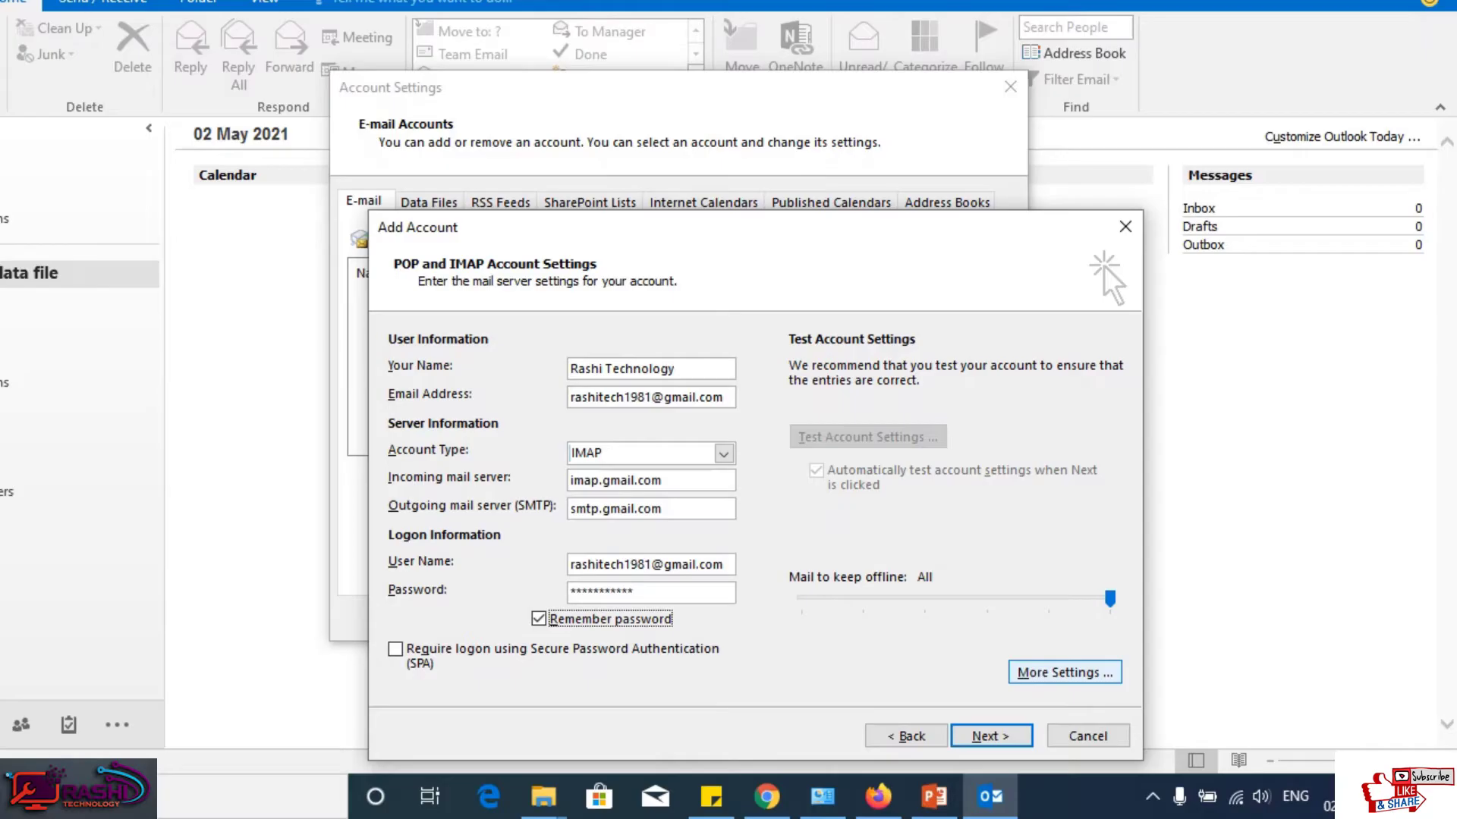
Step: In More Settings, require authentication for the outgoing SMTP server
{"action": "left_click", "coordinate": [1064, 672]}
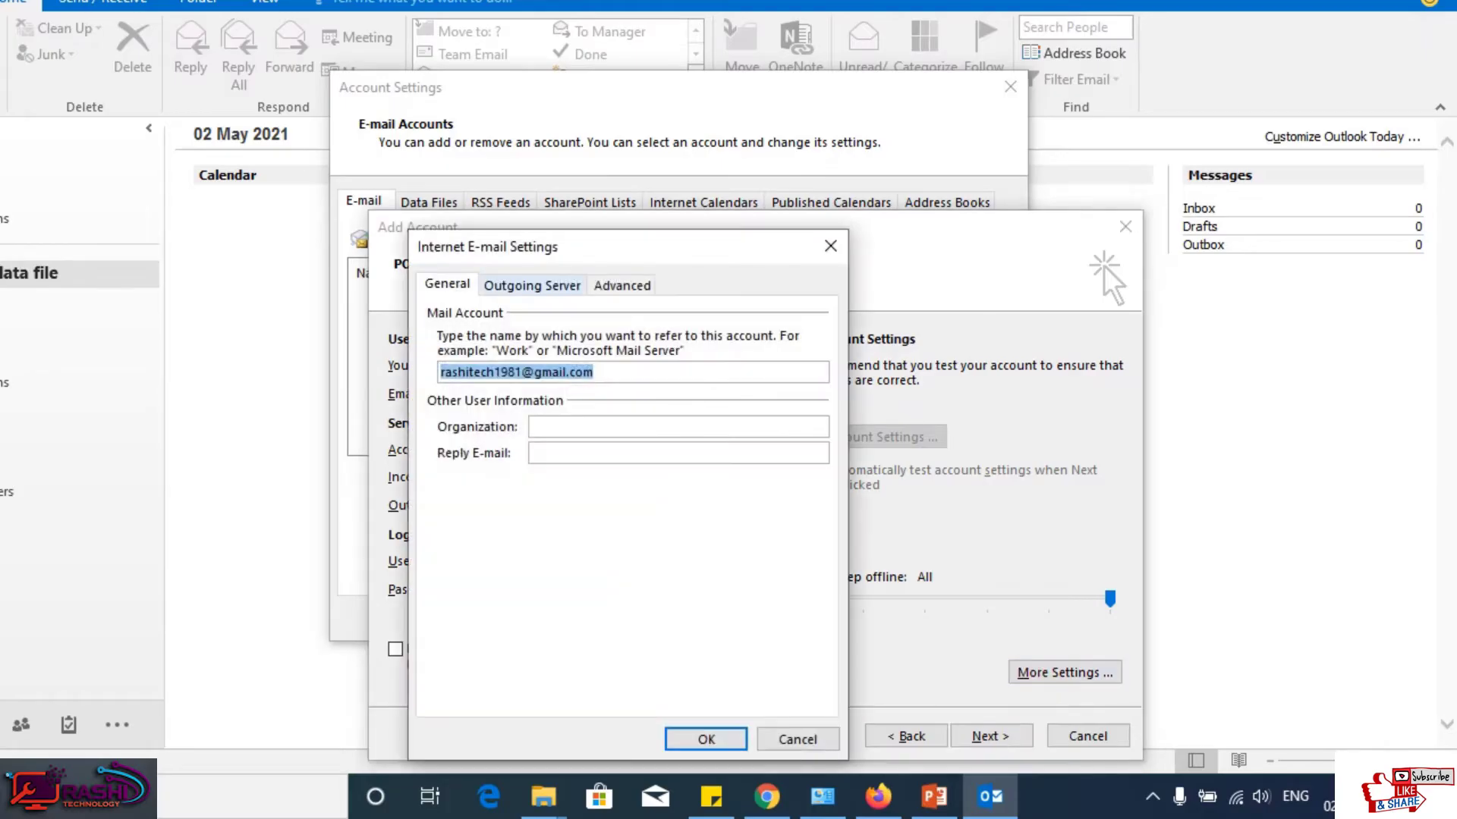
{"action": "left_click", "coordinate": [531, 283]}
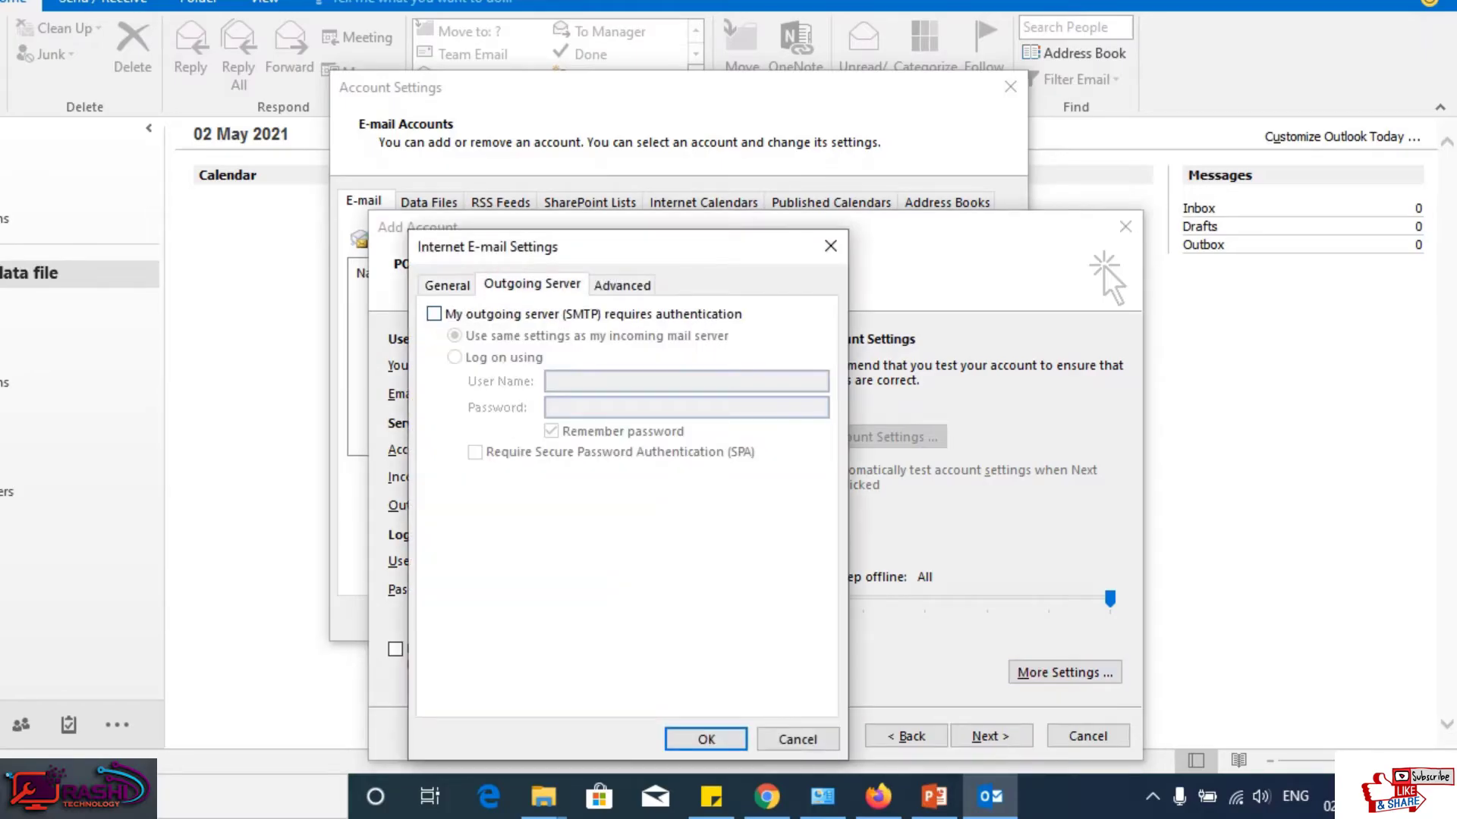
{"action": "left_click", "coordinate": [434, 313]}
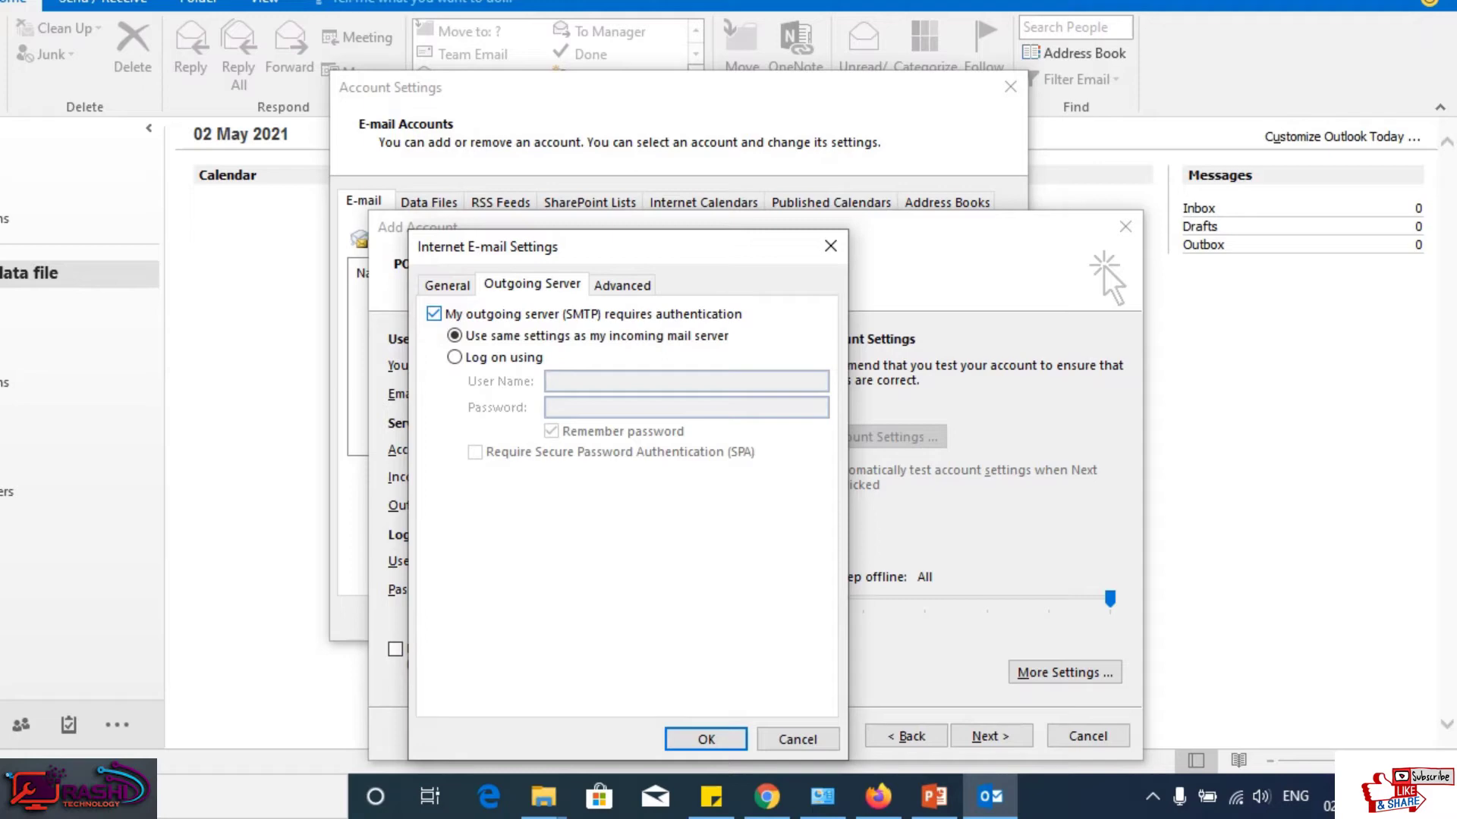
Step: Set the incoming IMAP server to port 993 with SSL encryption
{"action": "left_click", "coordinate": [622, 285]}
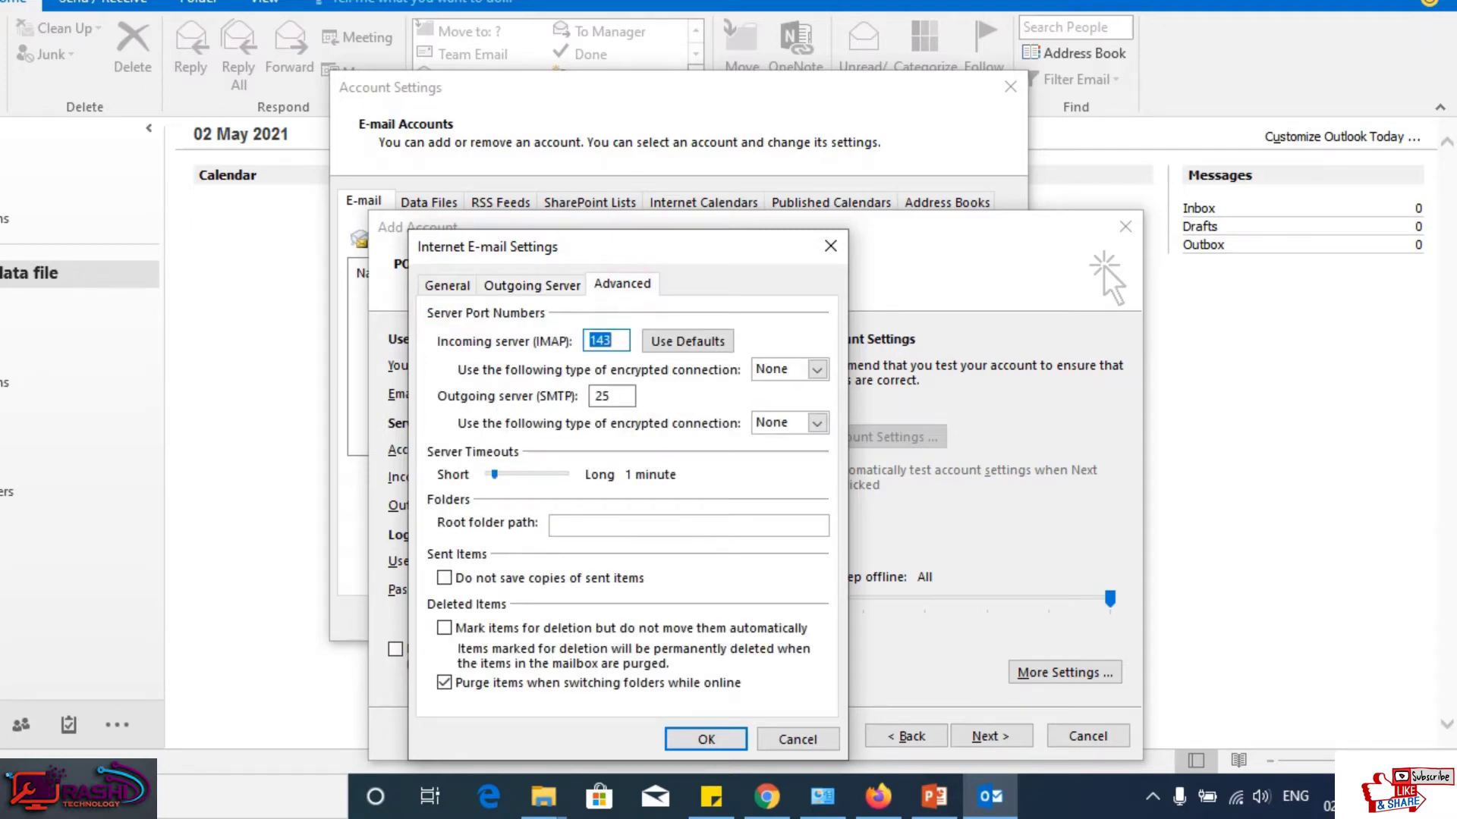
{"action": "left_click", "coordinate": [711, 797]}
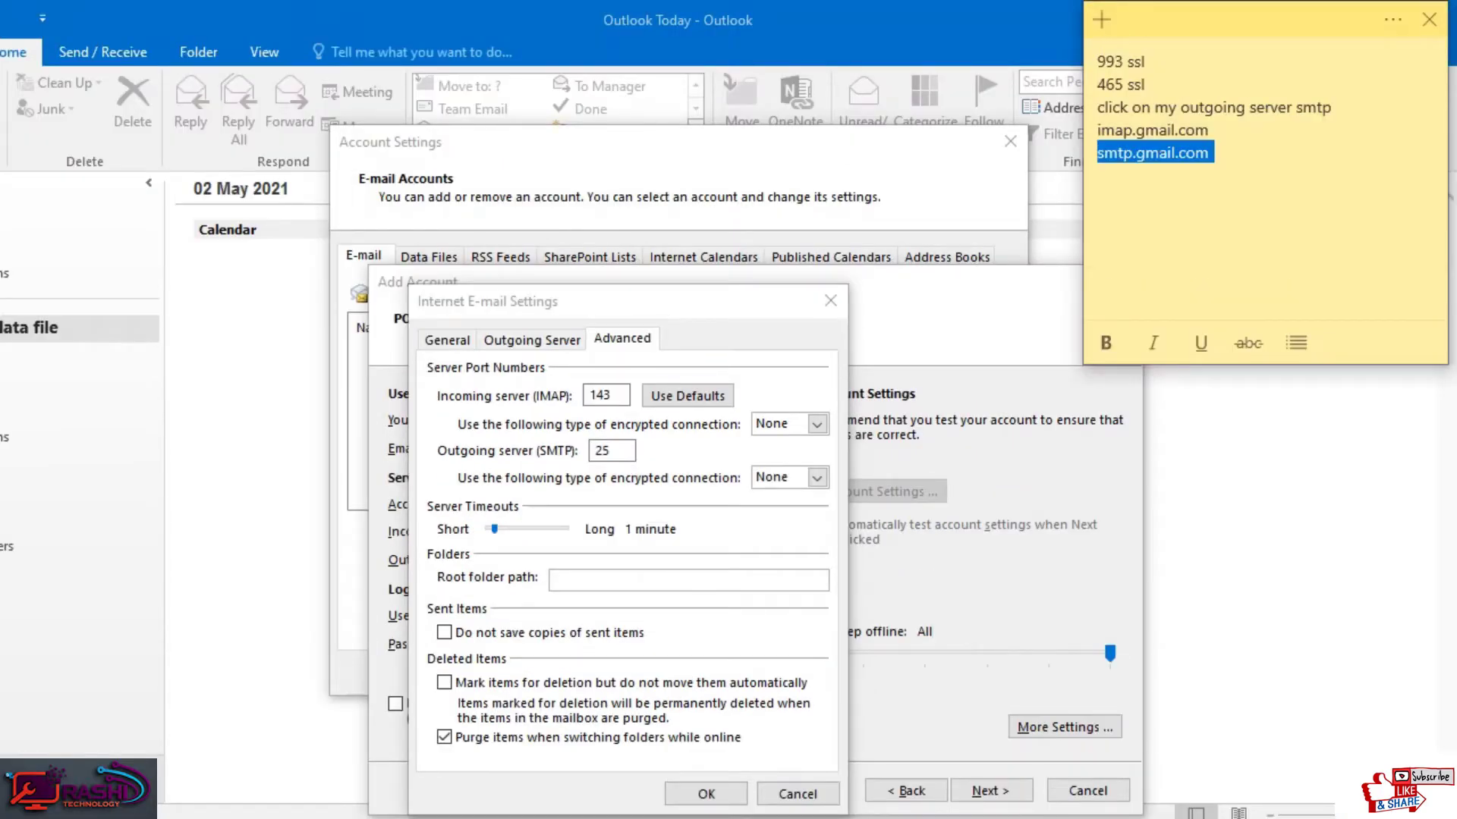
{"action": "key", "text": "alt+Tab"}
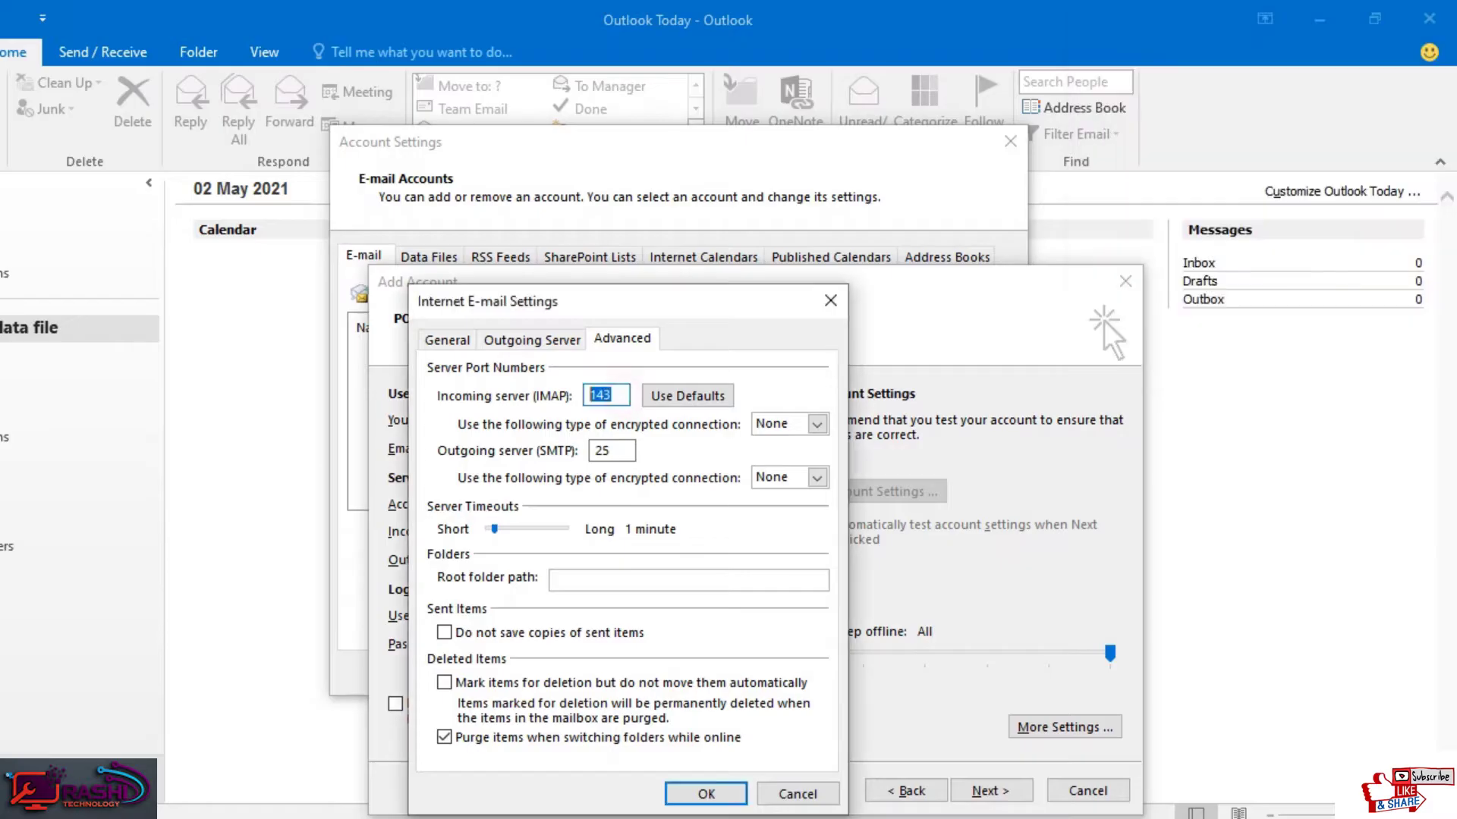
{"action": "type", "text": "993"}
{"action": "left_click", "coordinate": [816, 424]}
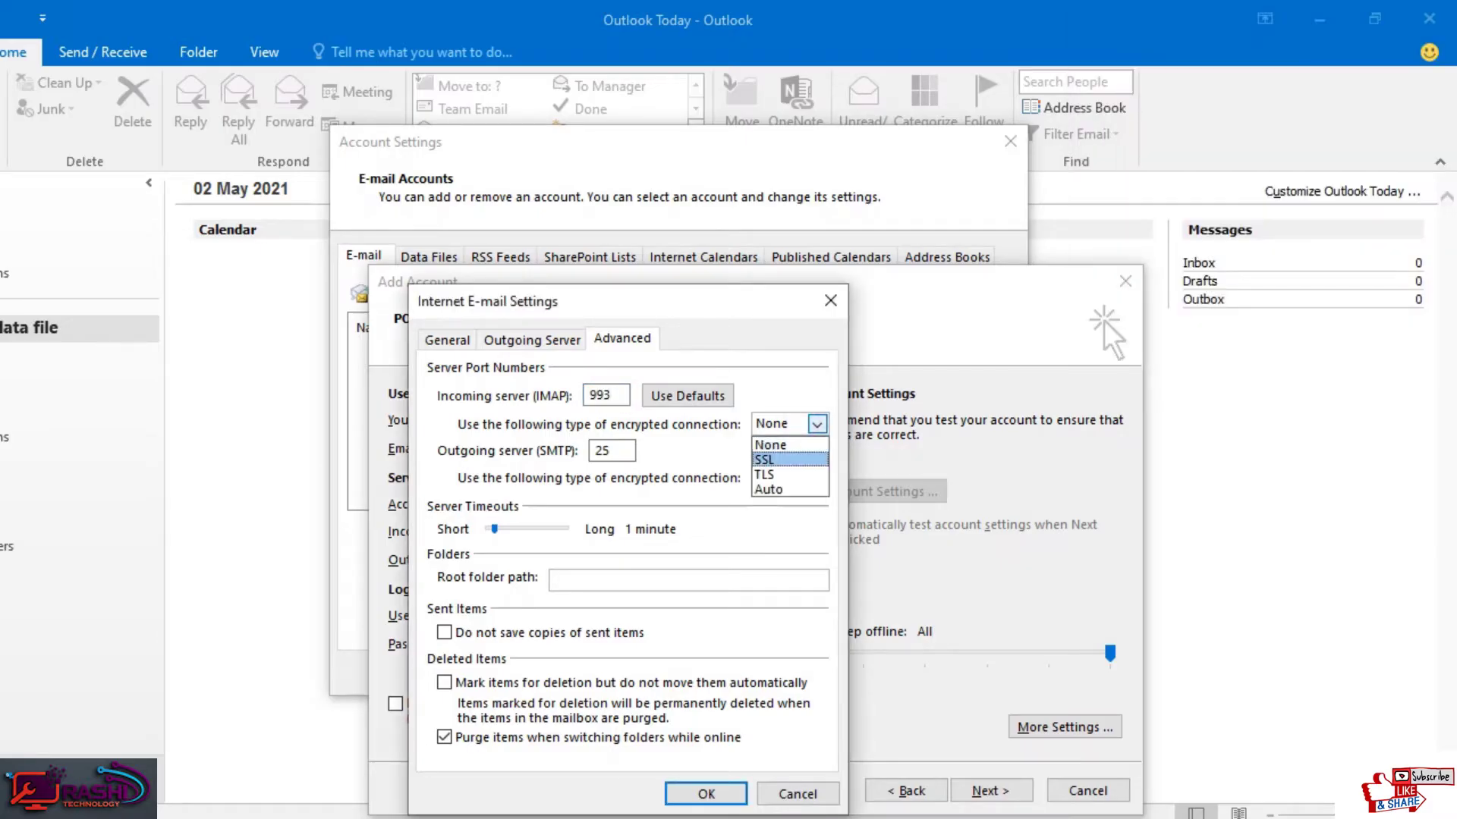
{"action": "left_click", "coordinate": [766, 459]}
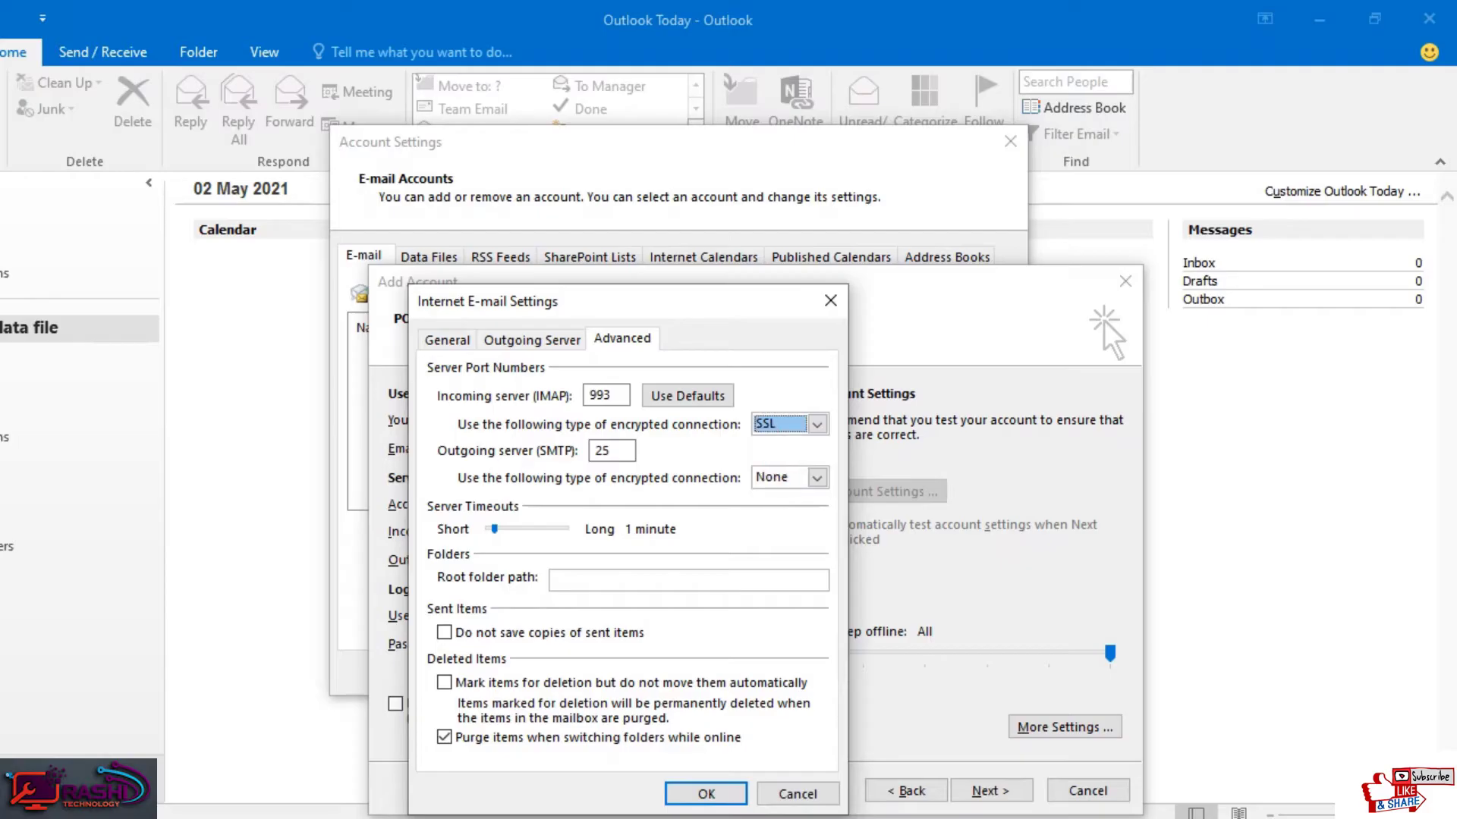
Step: Set the outgoing SMTP server to port 465 with SSL and apply the settings
{"action": "key", "text": "Tab"}
{"action": "type", "text": "465"}
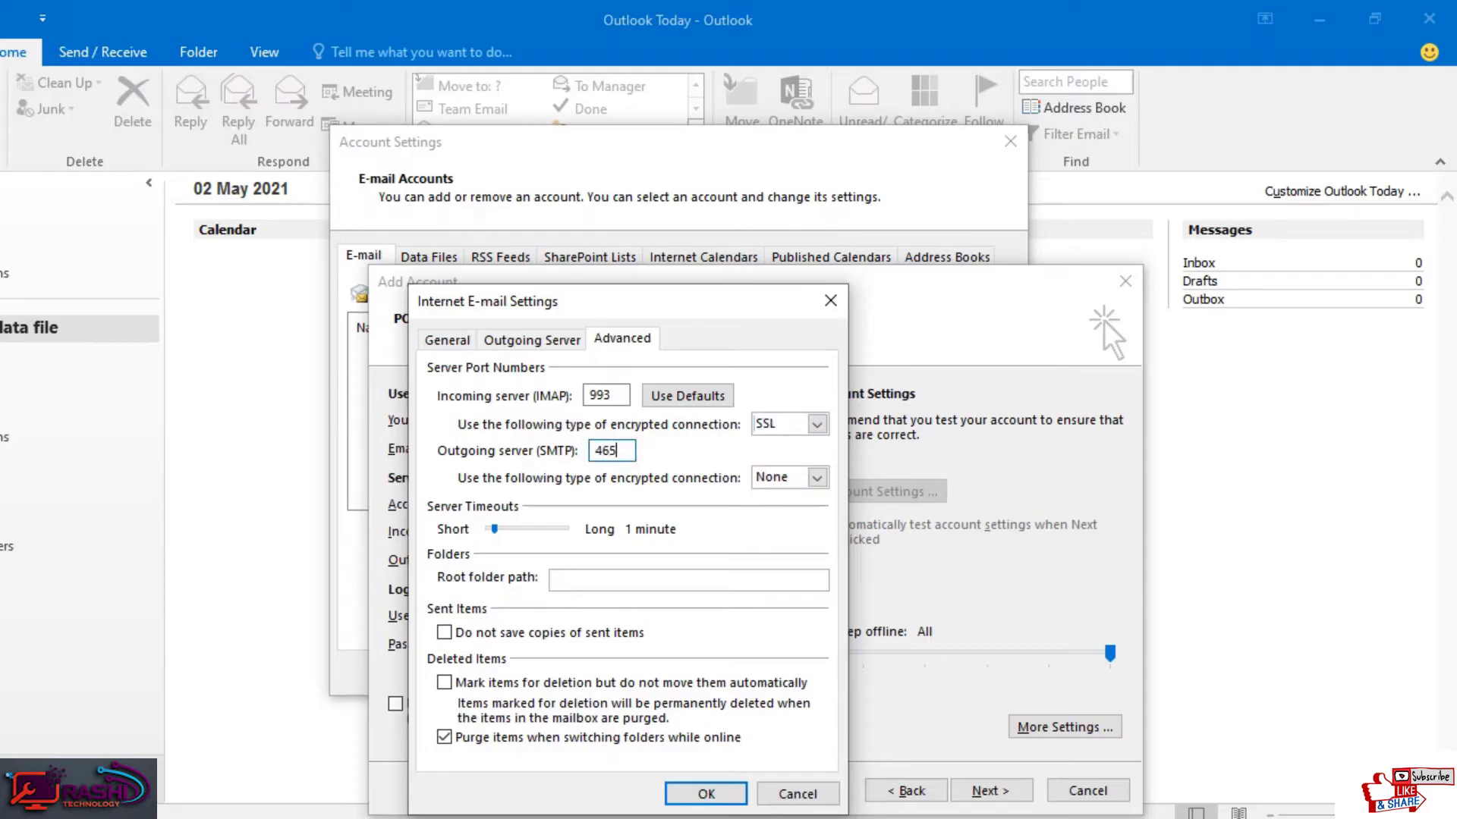
{"action": "left_click", "coordinate": [817, 477]}
{"action": "left_click", "coordinate": [770, 502]}
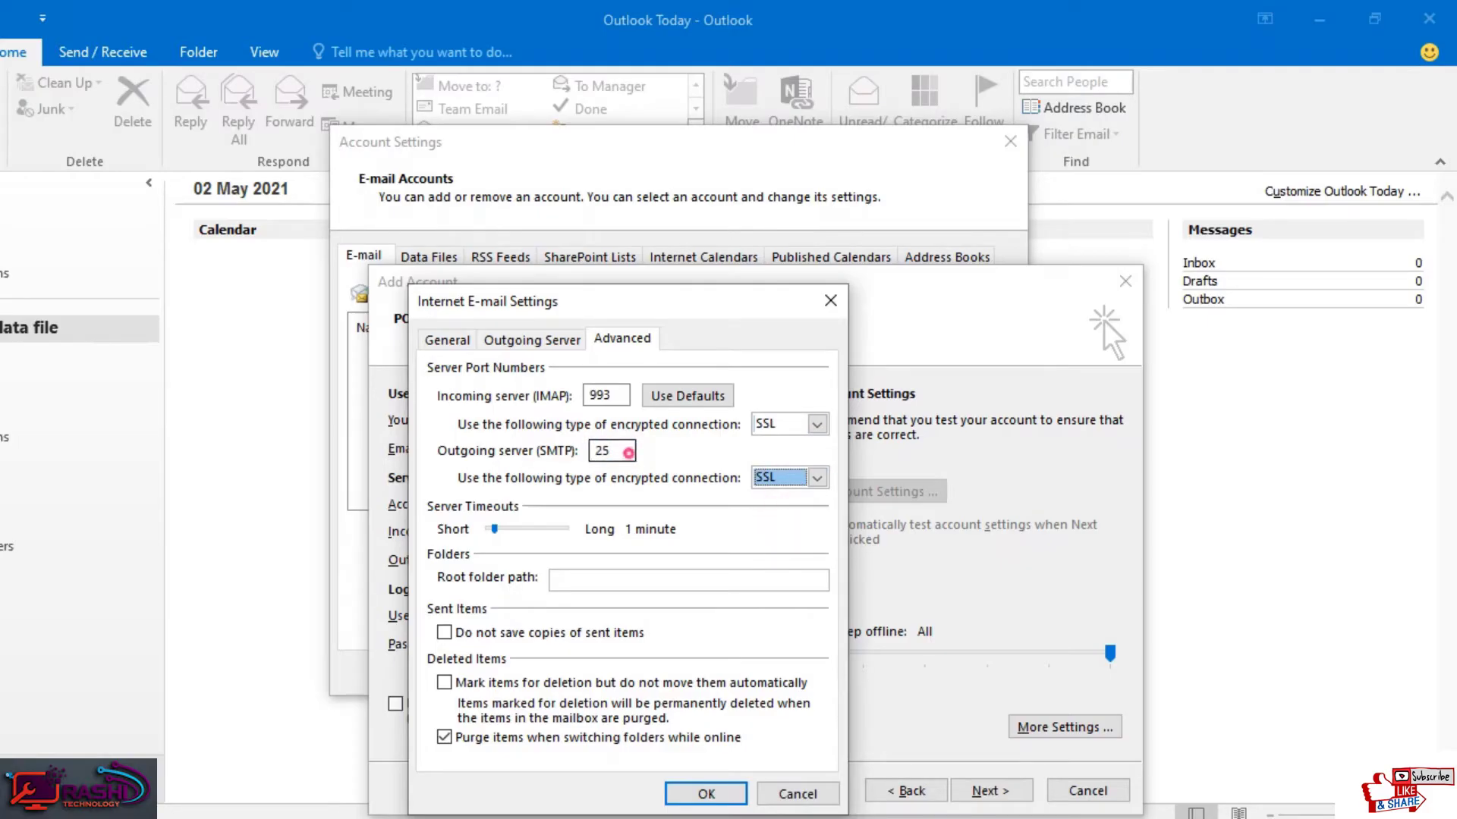
{"action": "double_click", "coordinate": [628, 453]}
{"action": "type", "text": "465"}
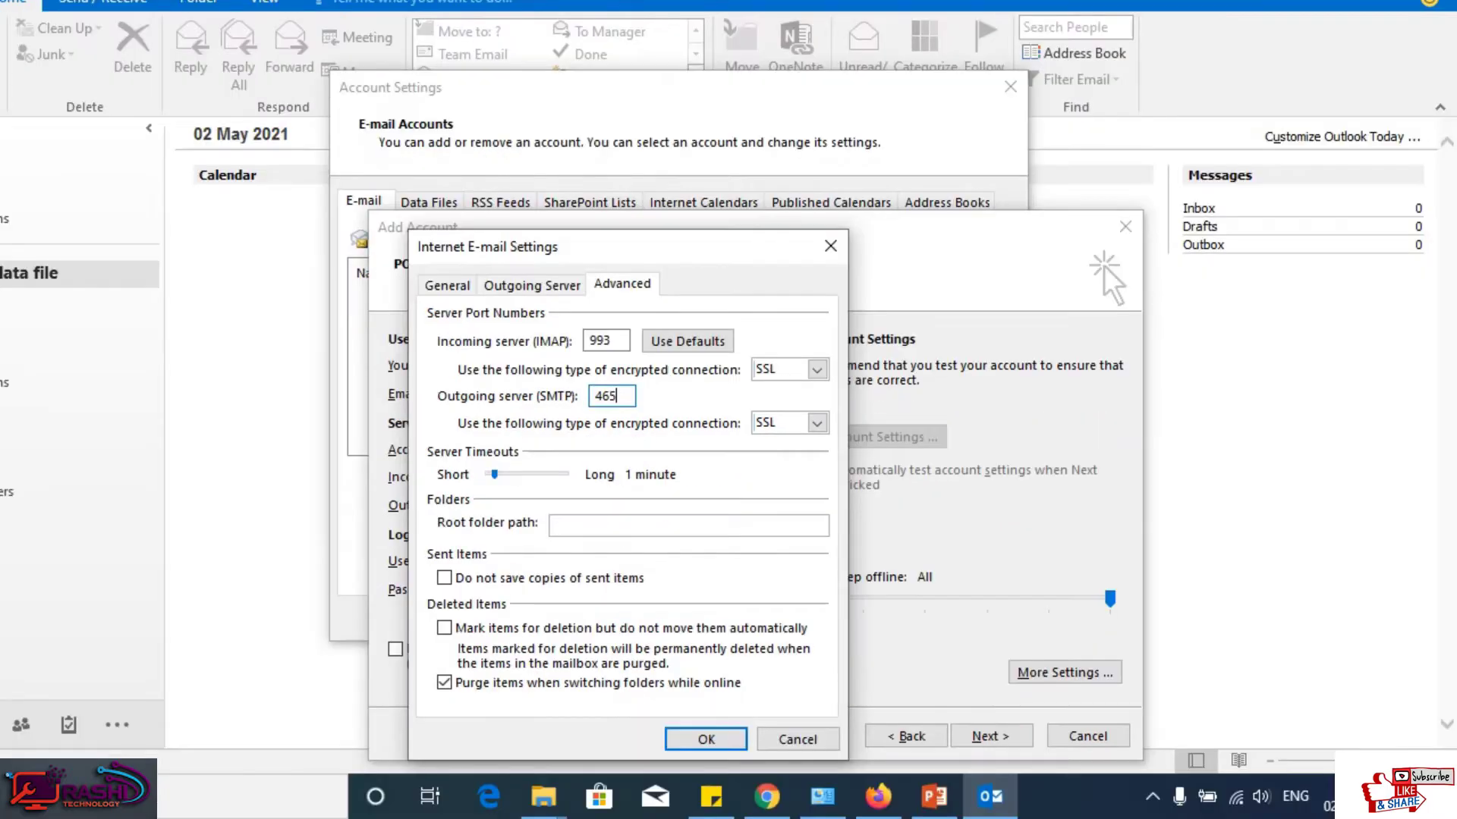
{"action": "left_click", "coordinate": [706, 738]}
Step: Save the SSL port settings, start the account test, and switch to Chrome
{"action": "left_click", "coordinate": [990, 736]}
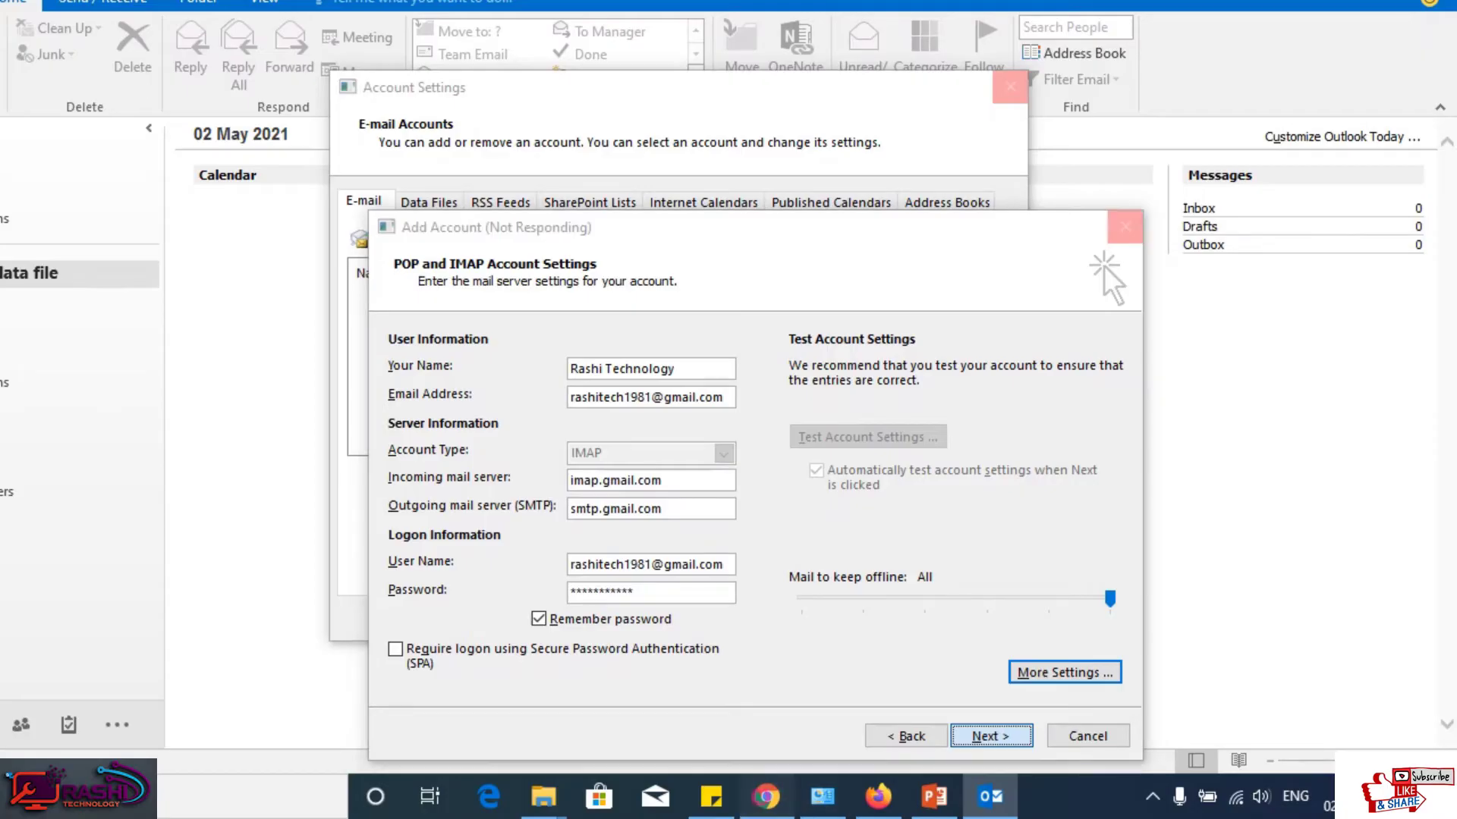
{"action": "left_click", "coordinate": [766, 796]}
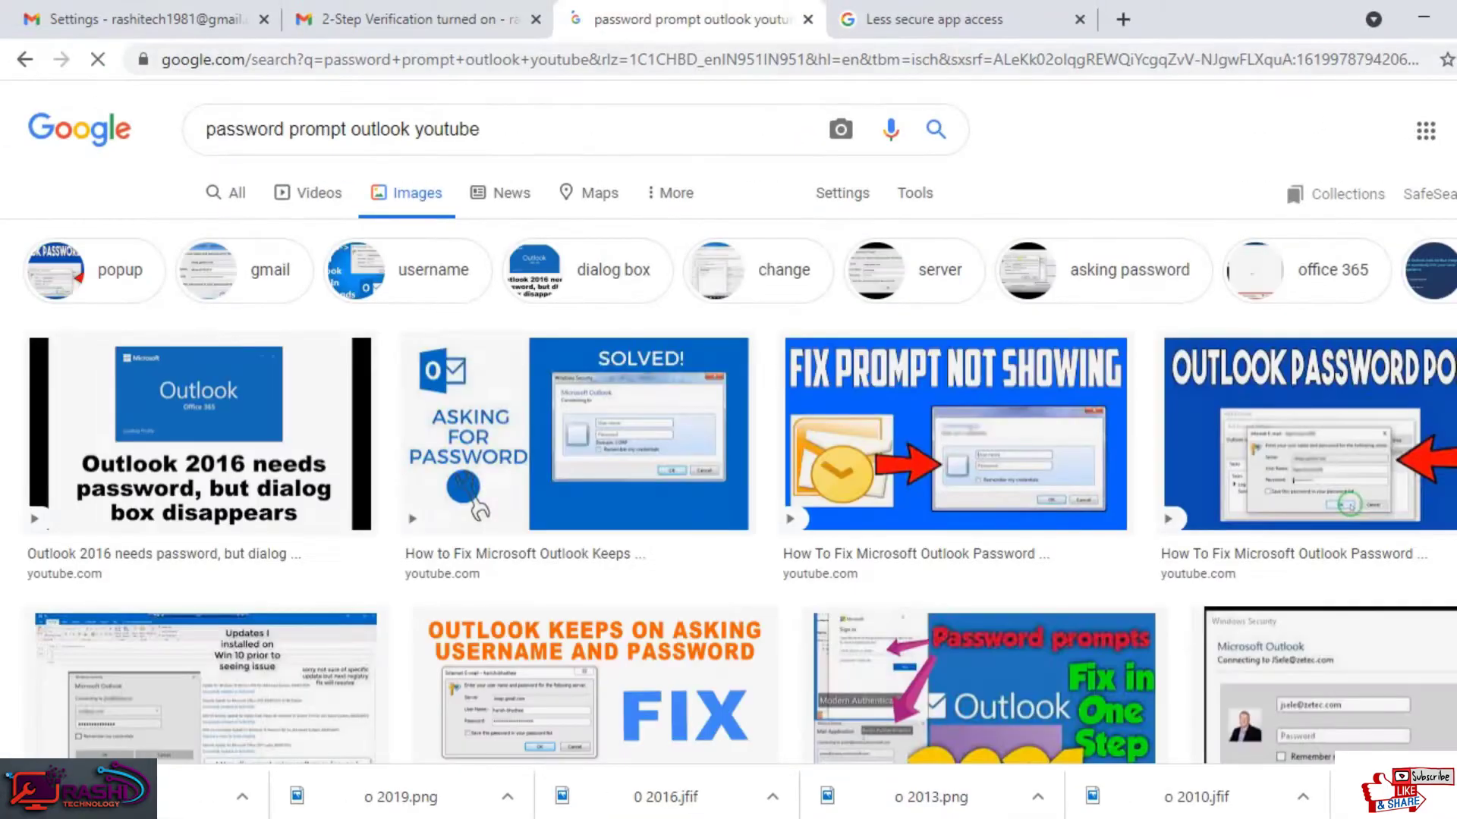
Step: Verify IMAP access is enabled in Gmail's Forwarding and POP/IMAP settings
{"action": "key", "text": "ctrl+1"}
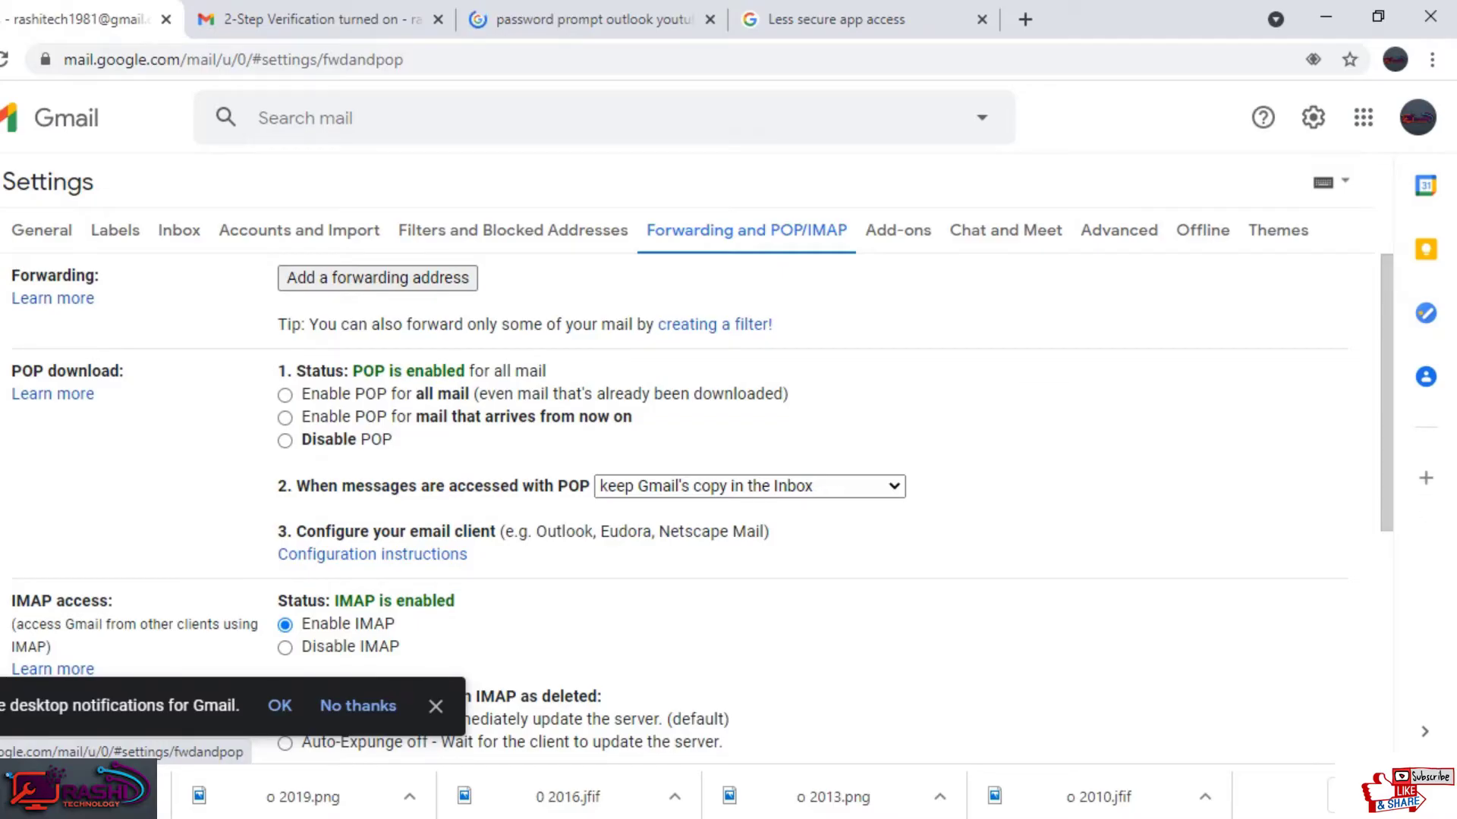
{"action": "scroll", "coordinate": [728, 455], "scroll_direction": "down", "scroll_amount": 3}
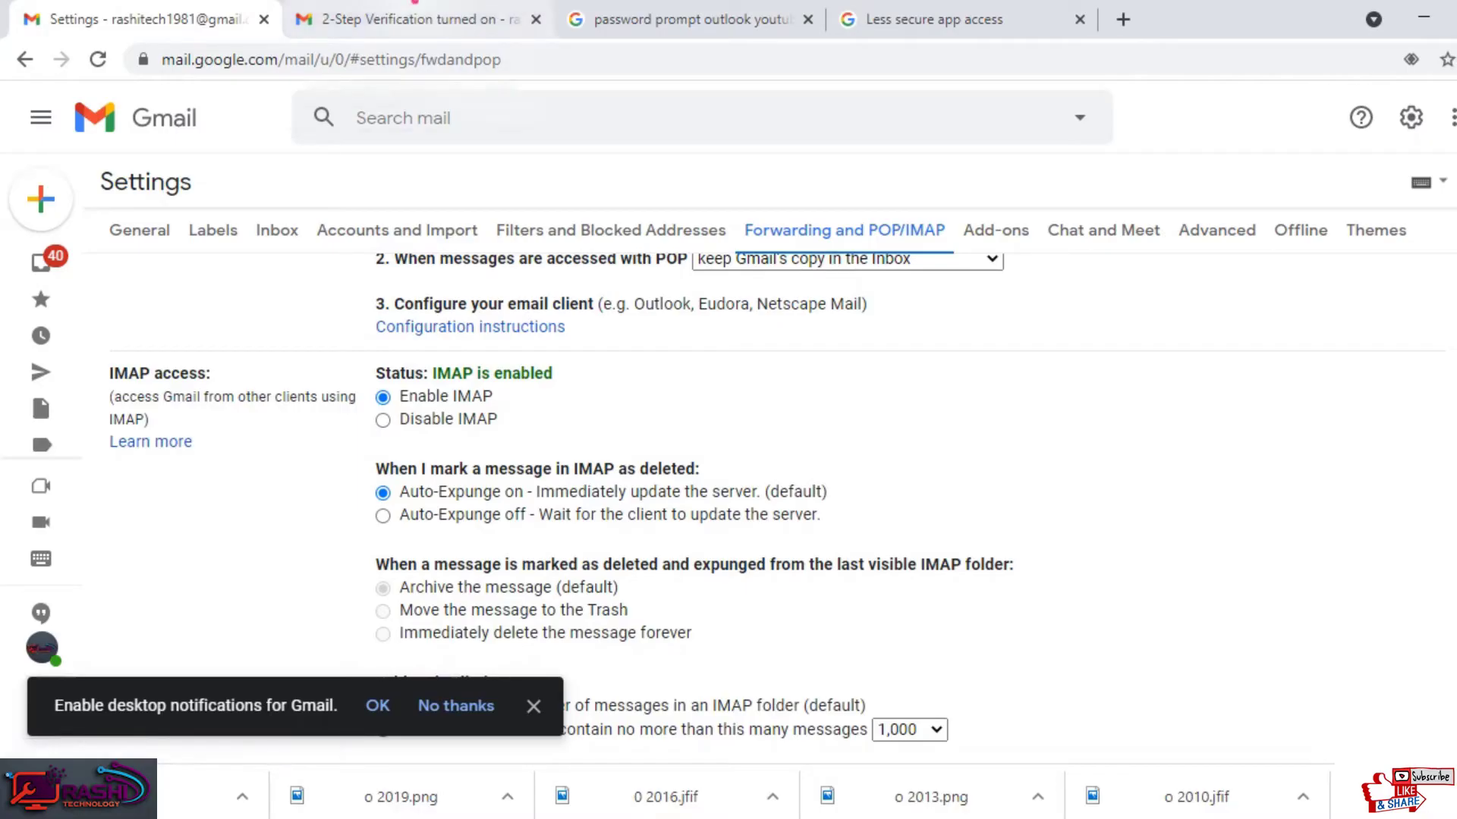
{"action": "left_click", "coordinate": [402, 19]}
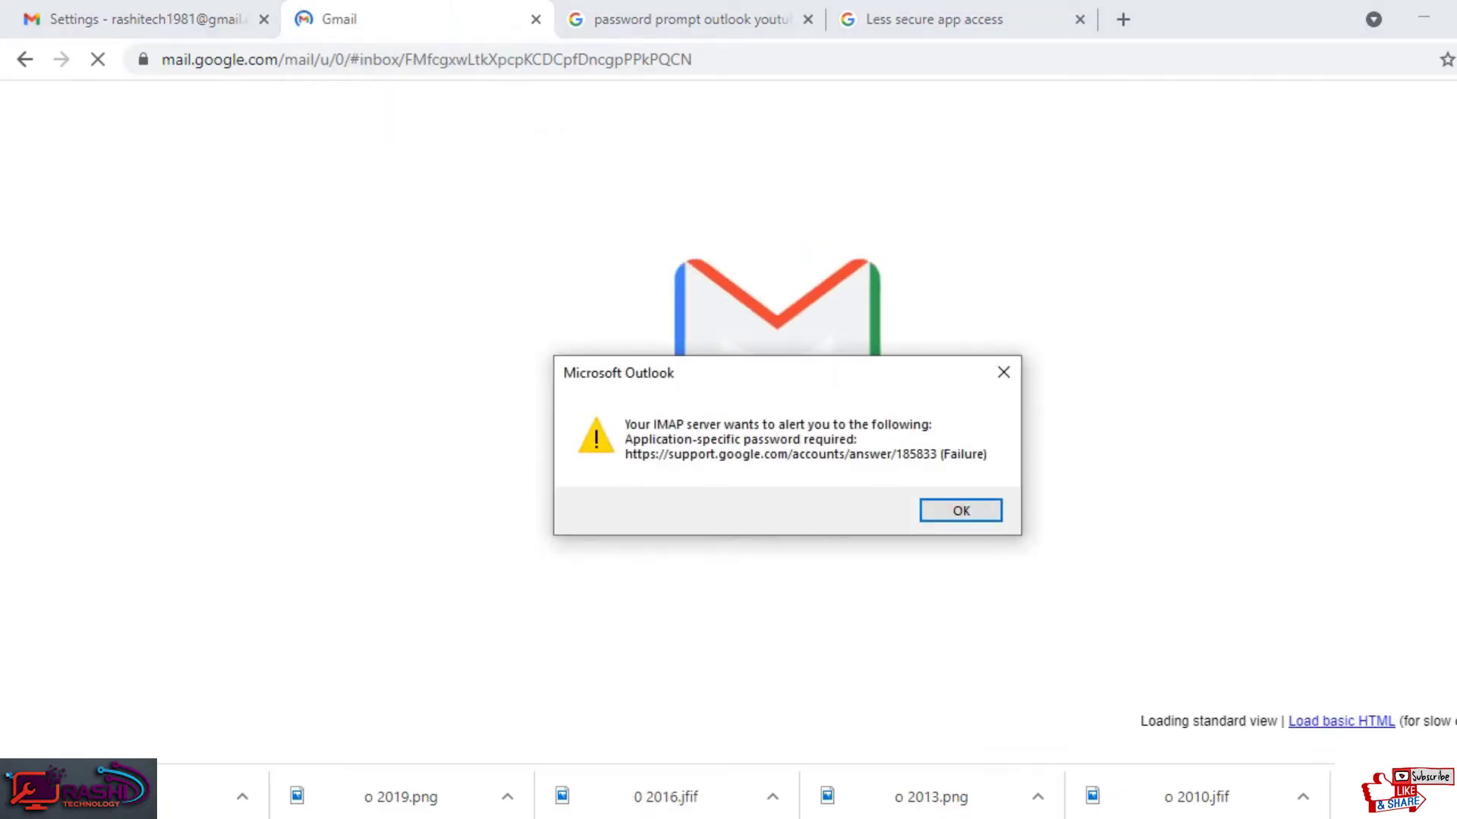
Step: Dismiss the application-specific password alert and move Outlook's password prompt aside
{"action": "left_click", "coordinate": [963, 510]}
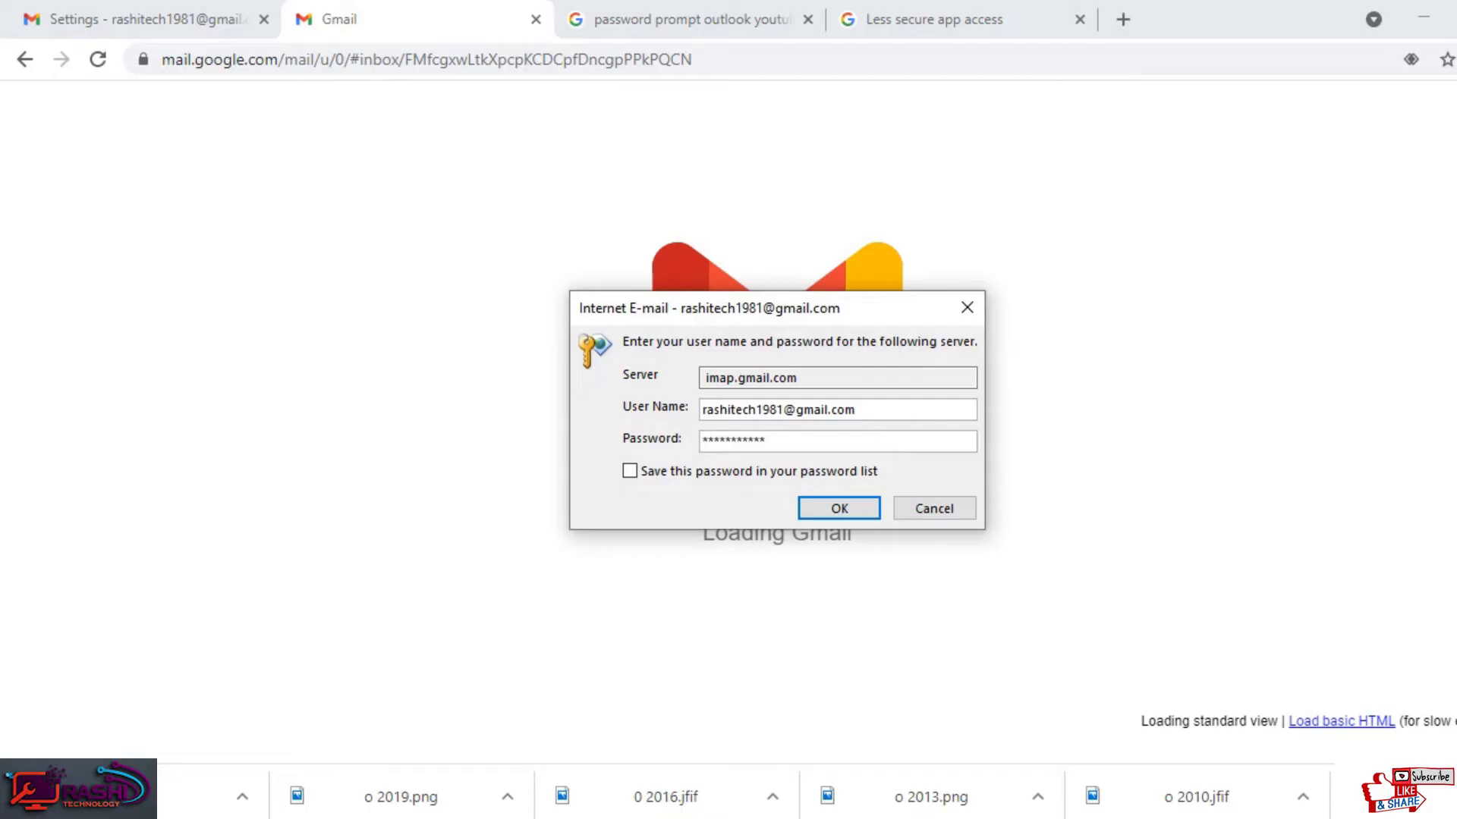
{"action": "left_click_drag", "start_coordinate": [760, 311], "coordinate": [370, 188]}
{"action": "key", "text": "super"}
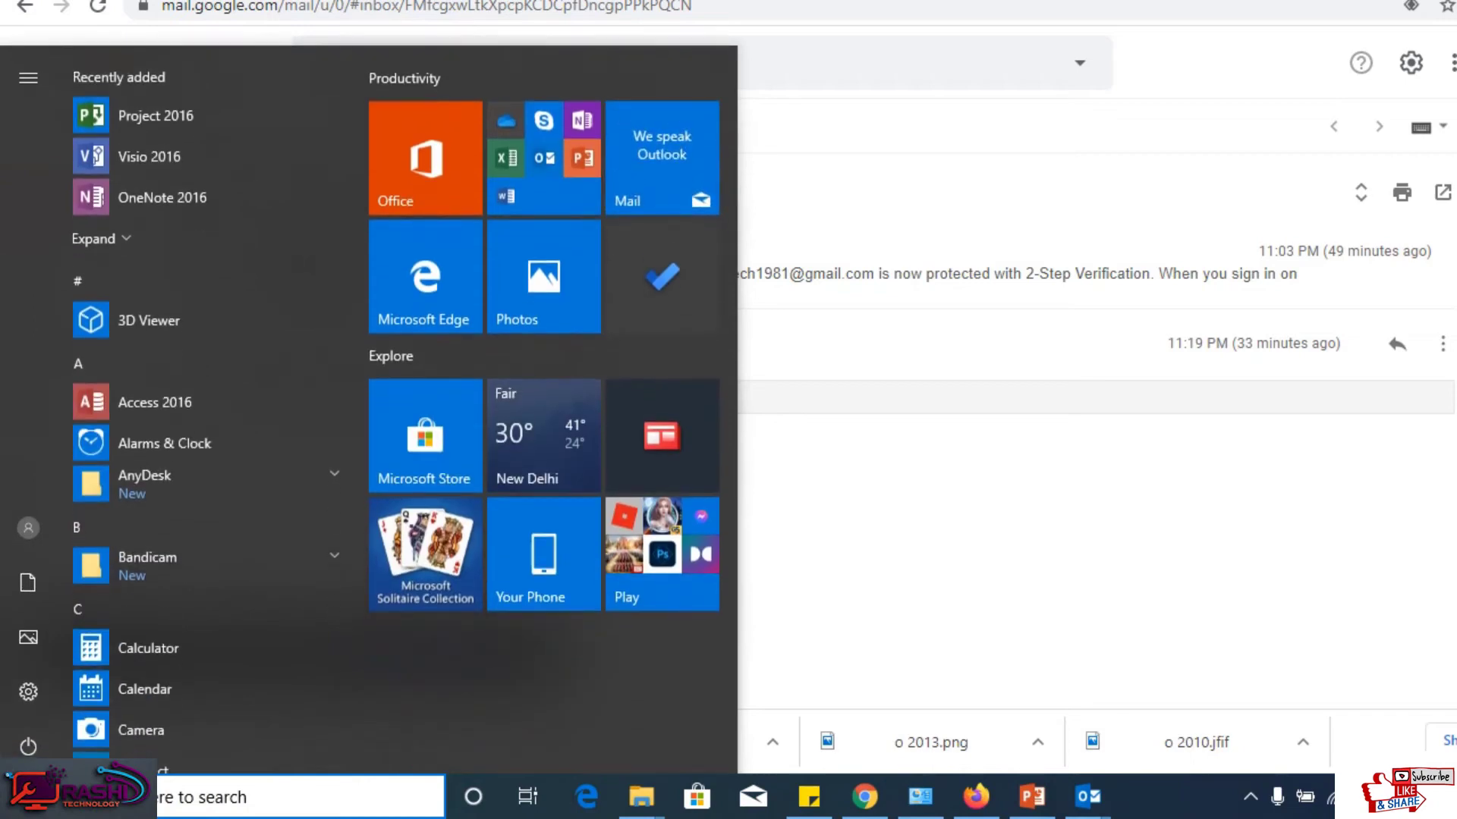
Step: Reposition Outlook's password prompt to the right side of the screen
{"action": "type", "text": "sn"}
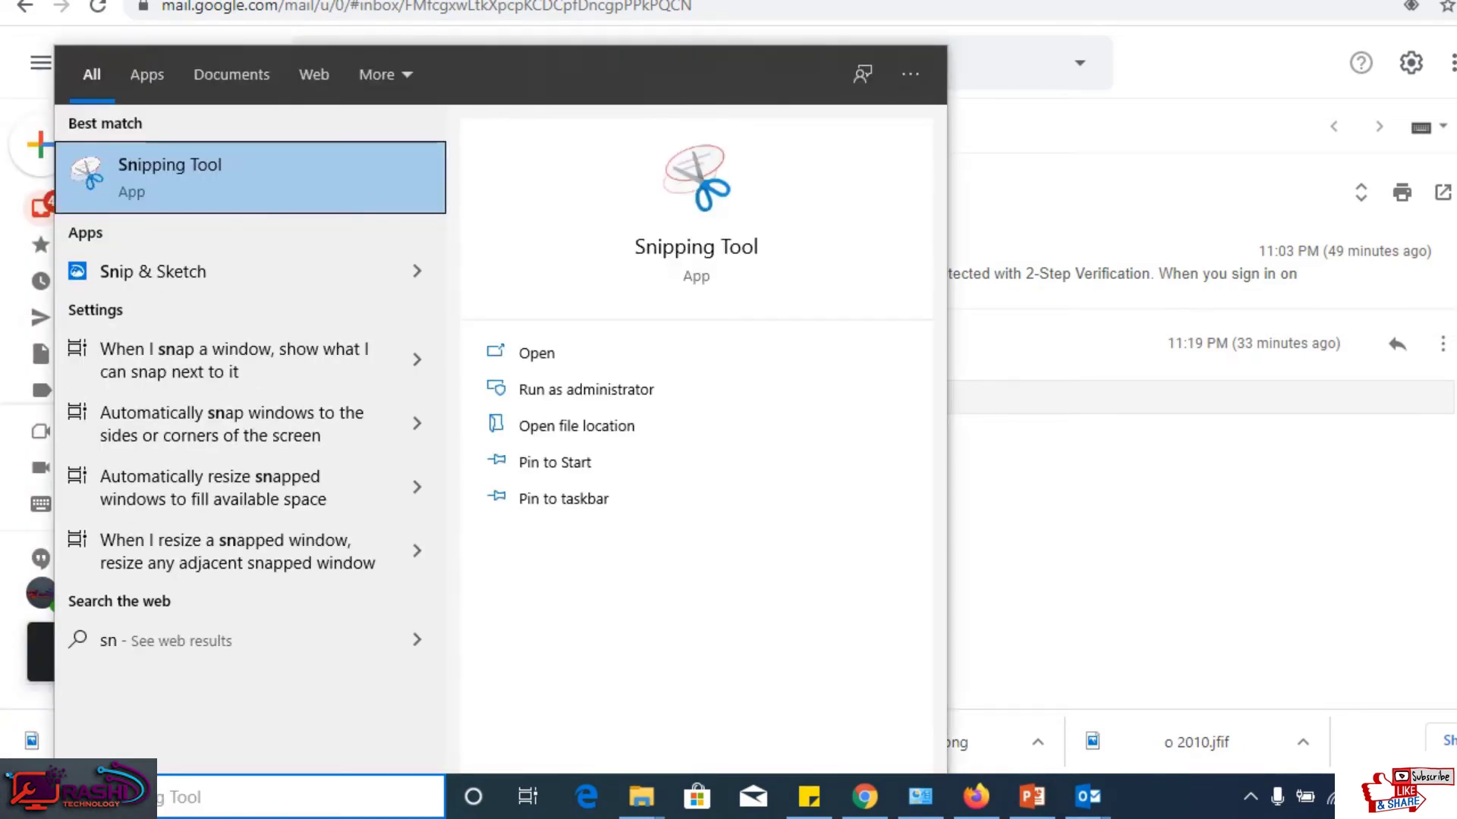
{"action": "key", "text": "Escape"}
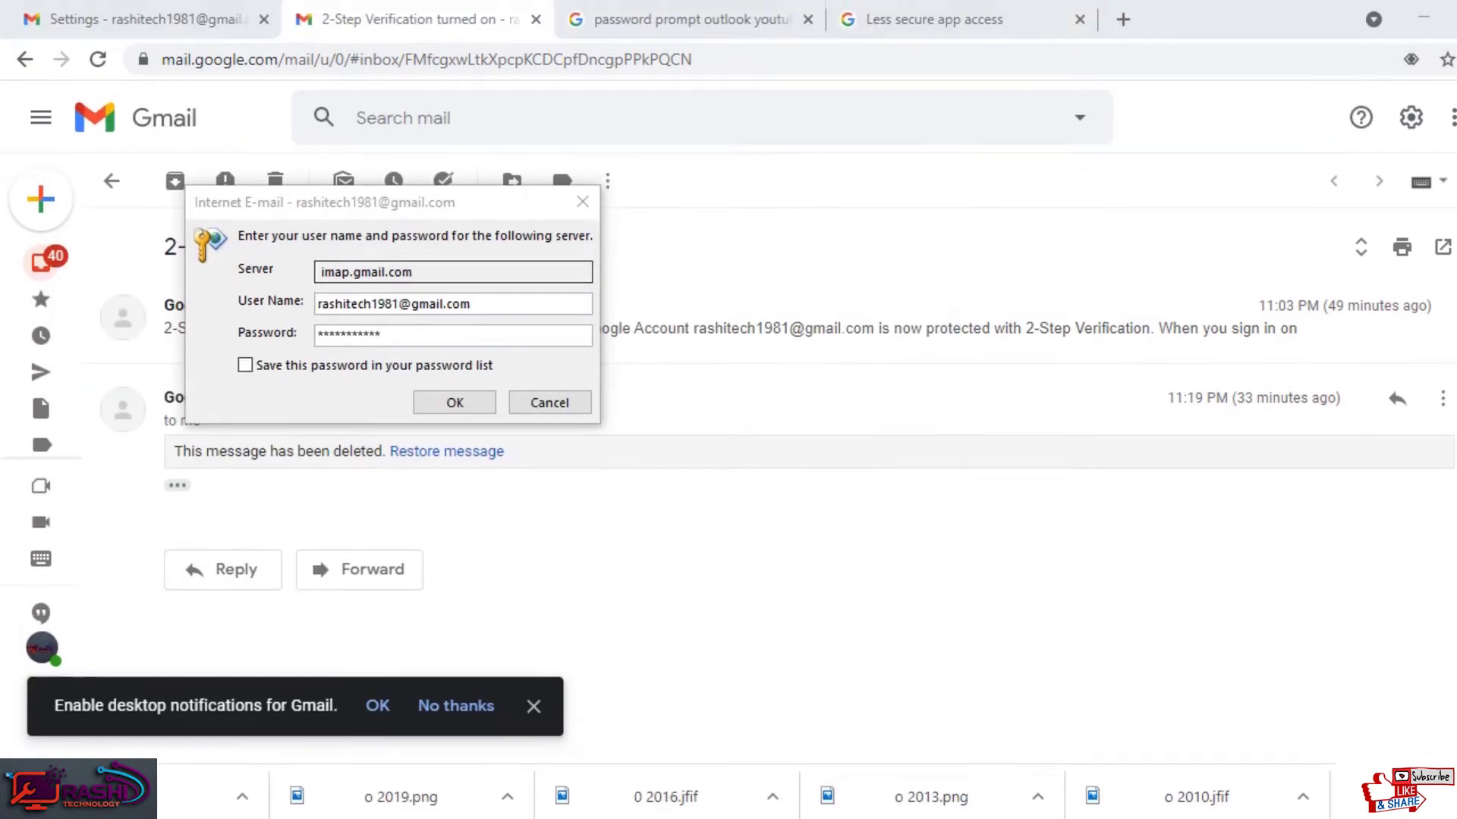
{"action": "left_click_drag", "start_coordinate": [410, 147], "coordinate": [984, 391]}
{"action": "left_click_drag", "start_coordinate": [984, 448], "coordinate": [982, 443]}
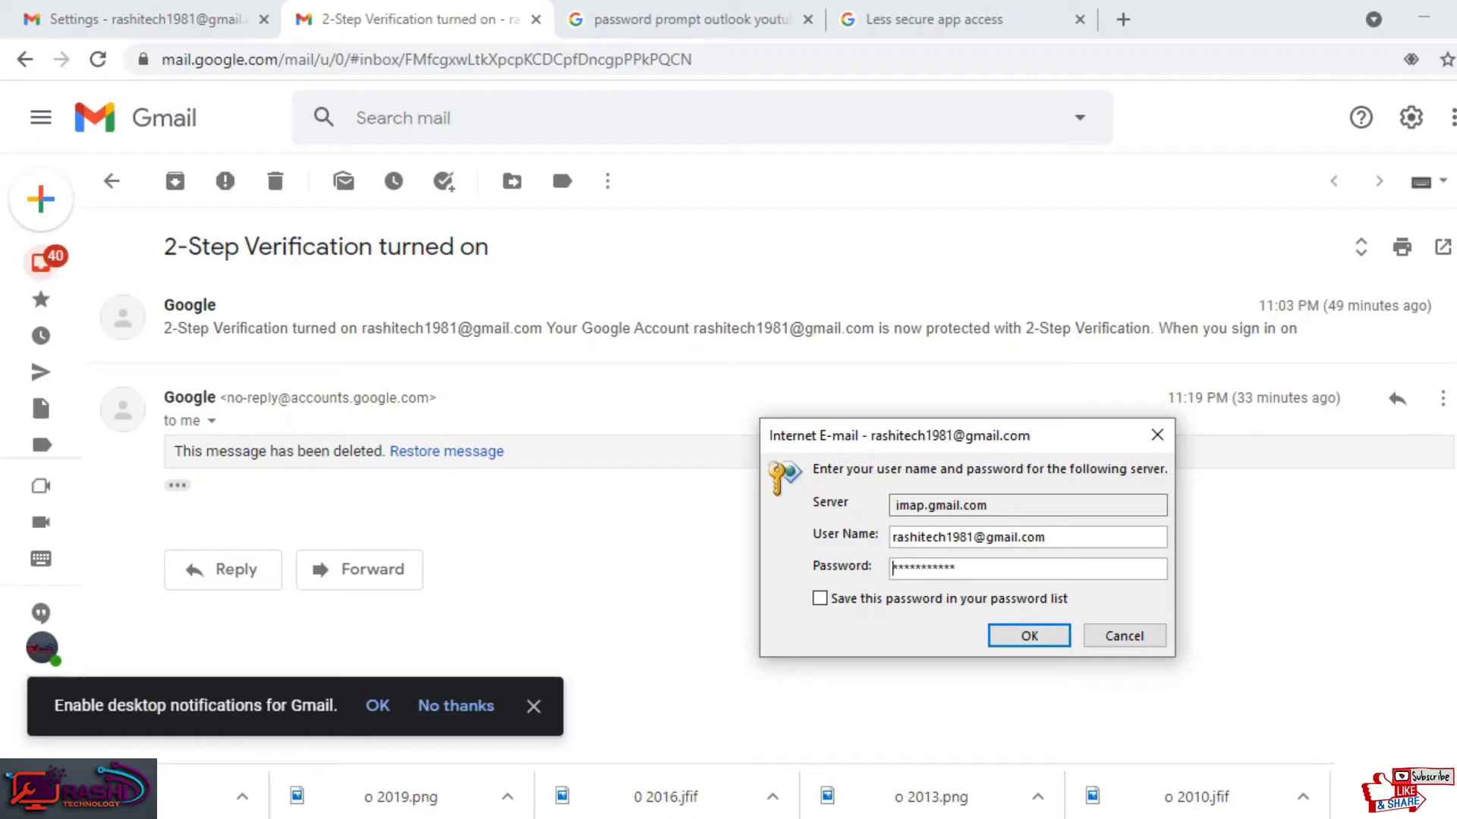
Step: Capture the Gmail page with the password prompt using Snipping Tool
{"action": "key", "text": "super"}
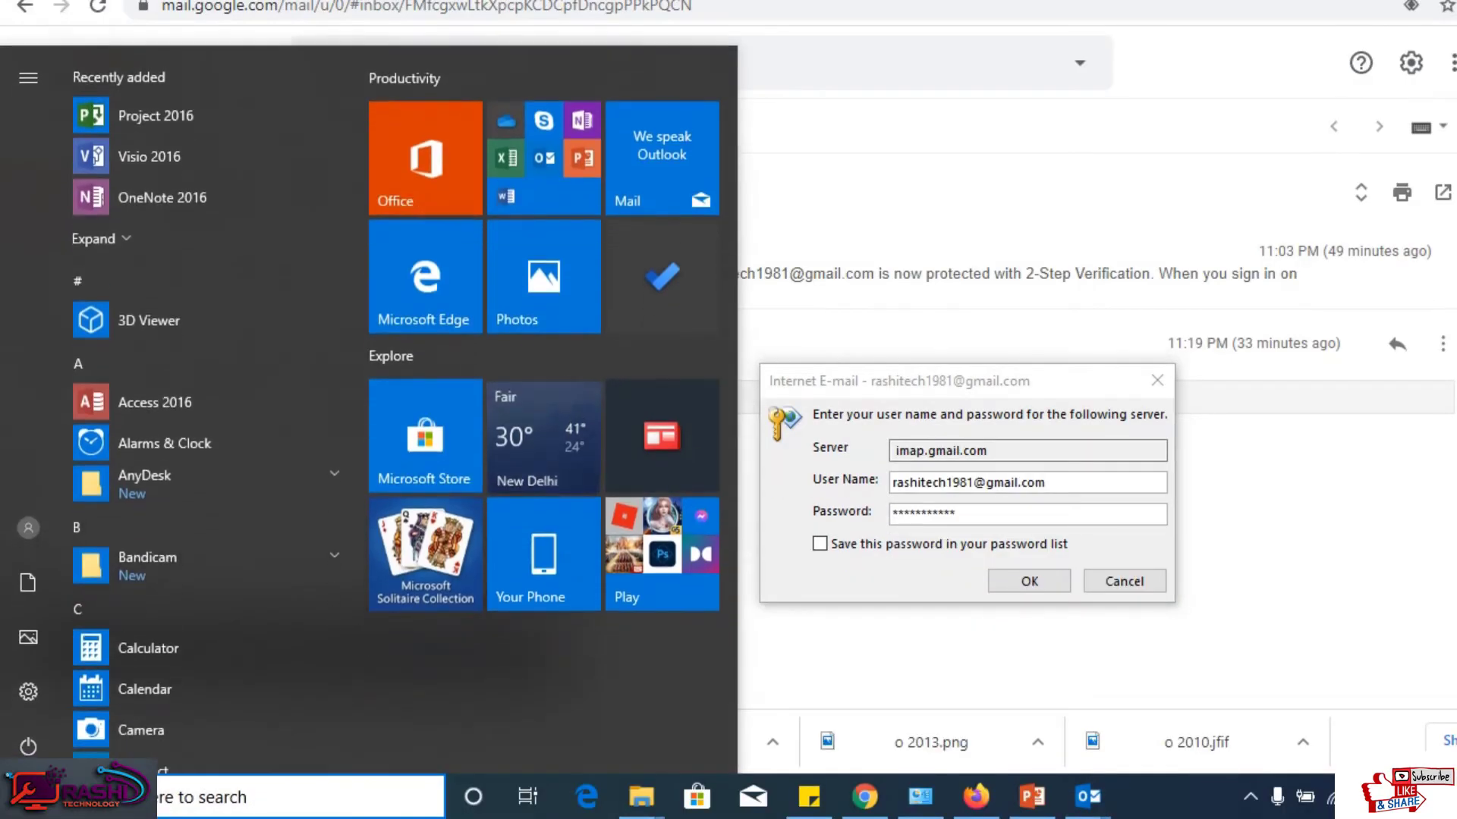
{"action": "type", "text": "sn"}
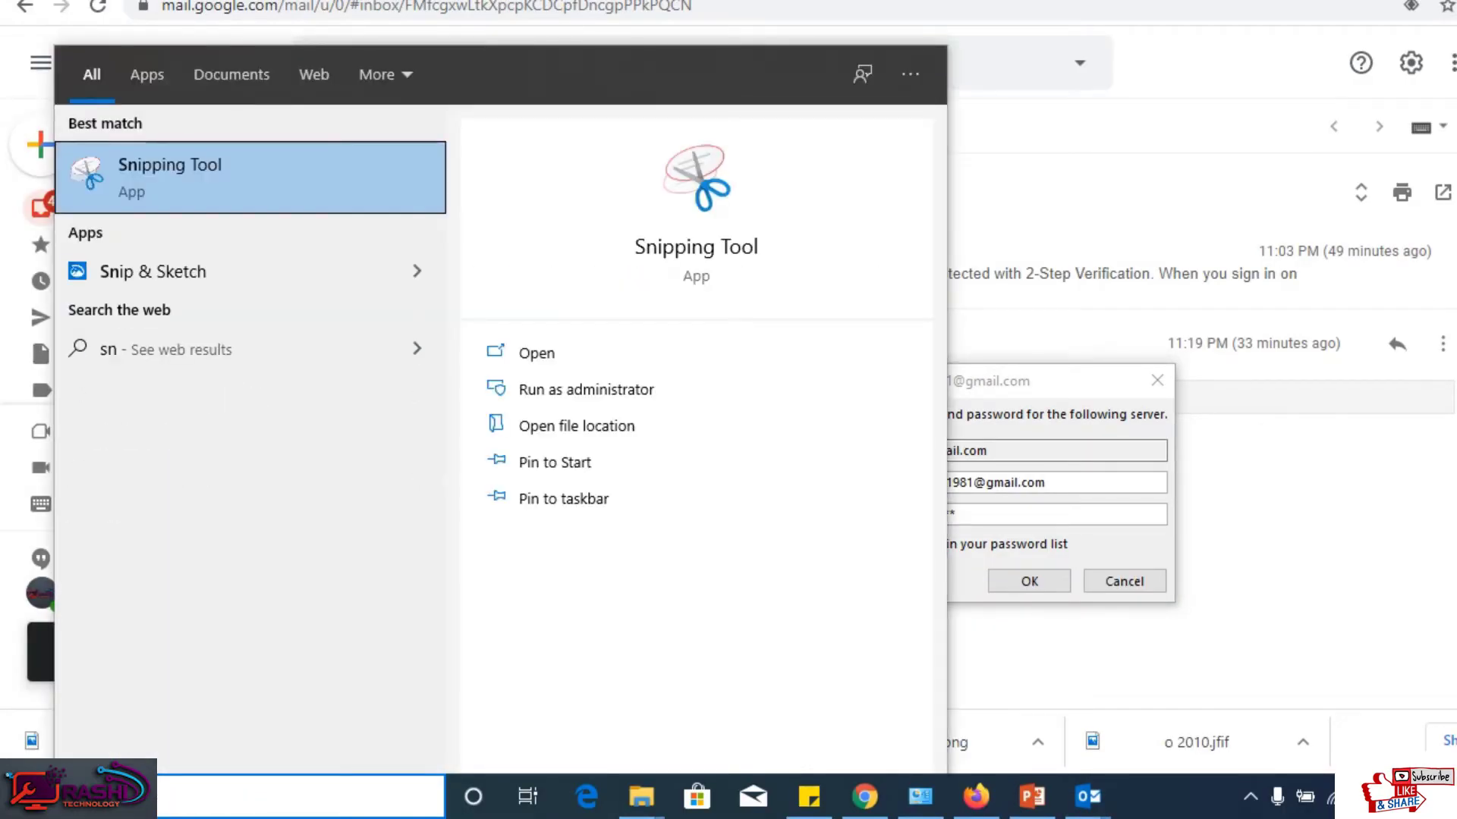
{"action": "key", "text": "Return"}
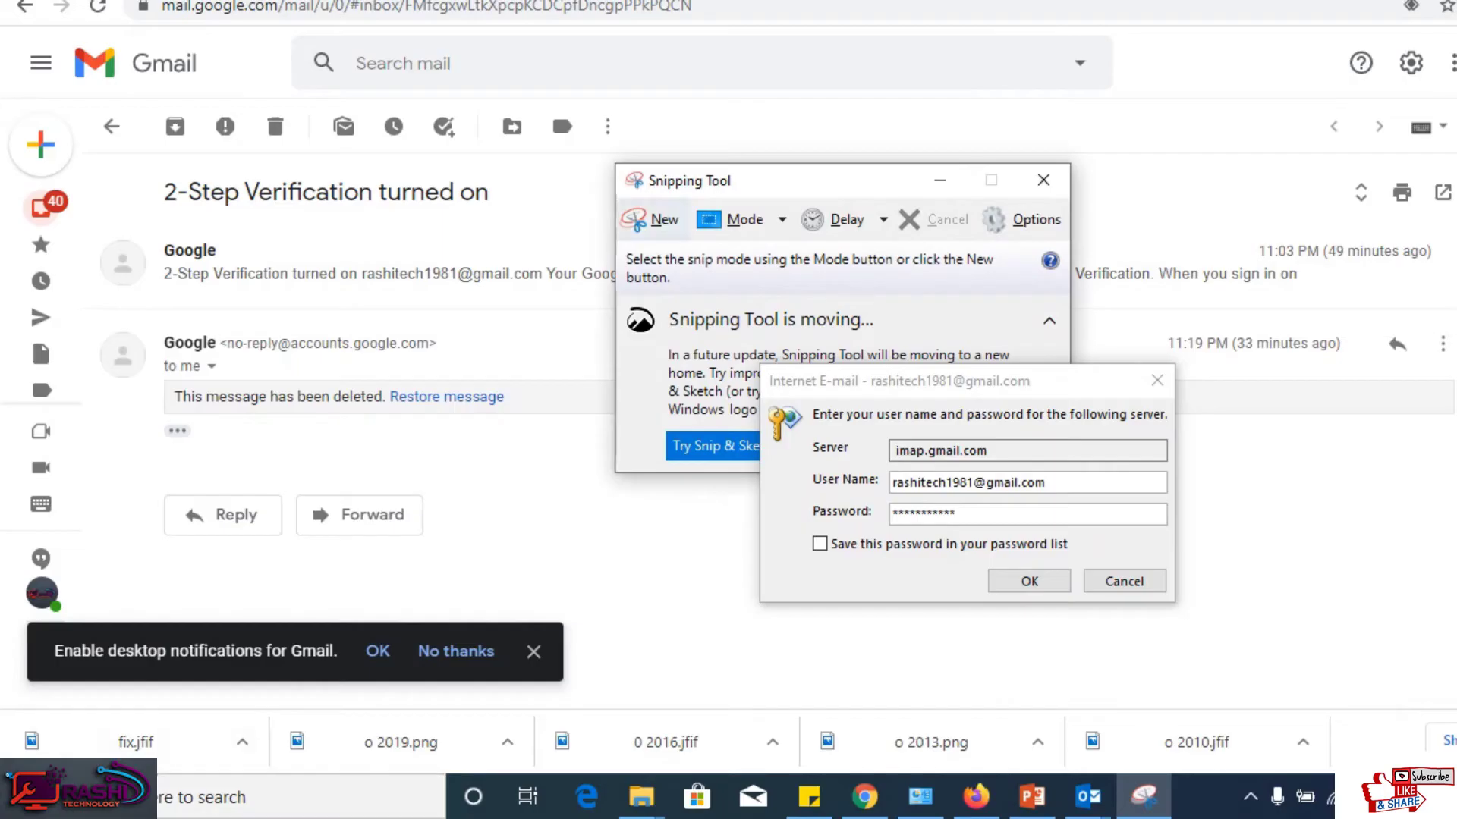
{"action": "left_click", "coordinate": [651, 219]}
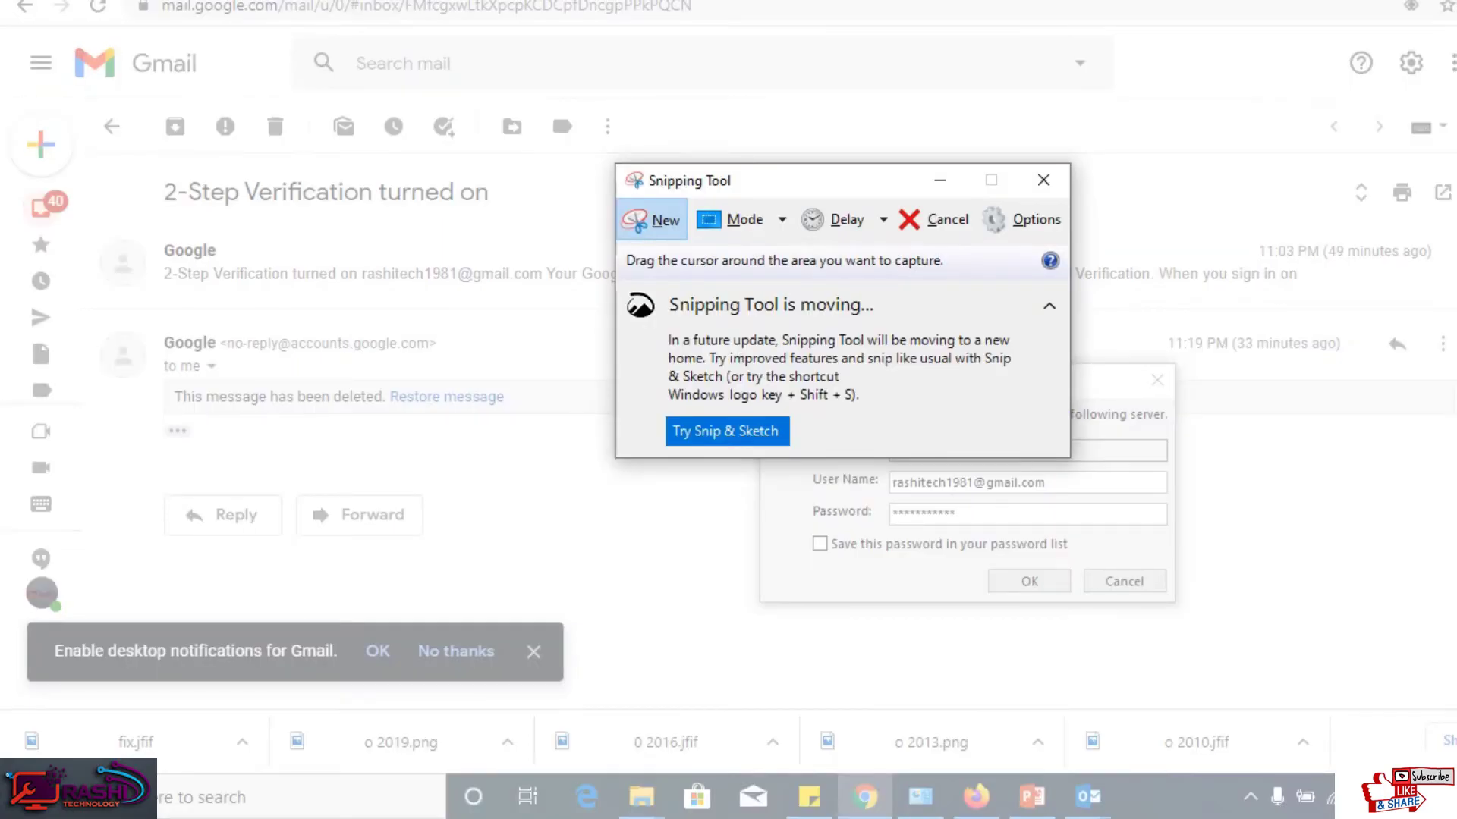
{"action": "left_click_drag", "start_coordinate": [829, 182], "coordinate": [704, 76]}
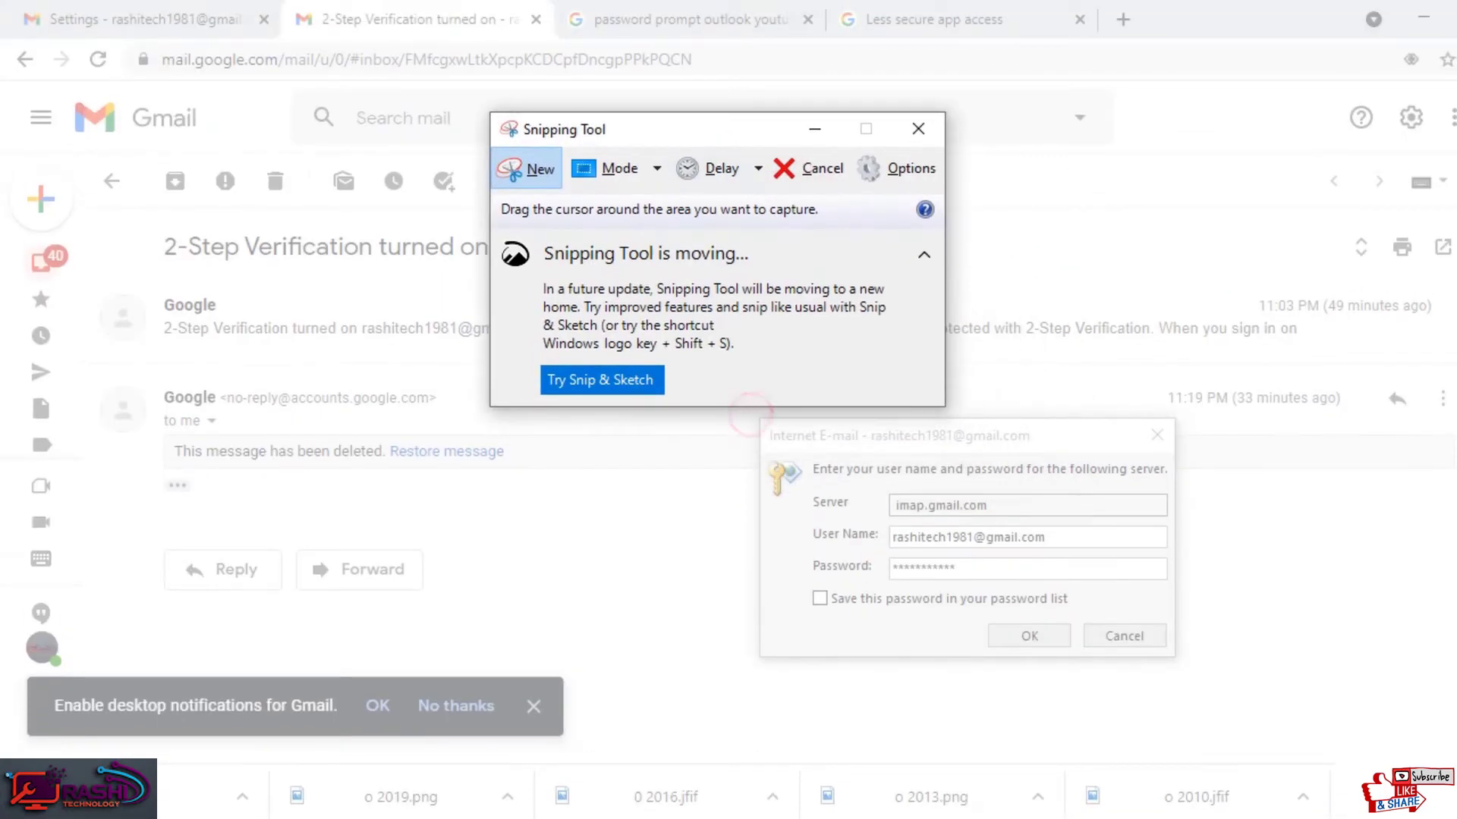
{"action": "left_click", "coordinate": [749, 417]}
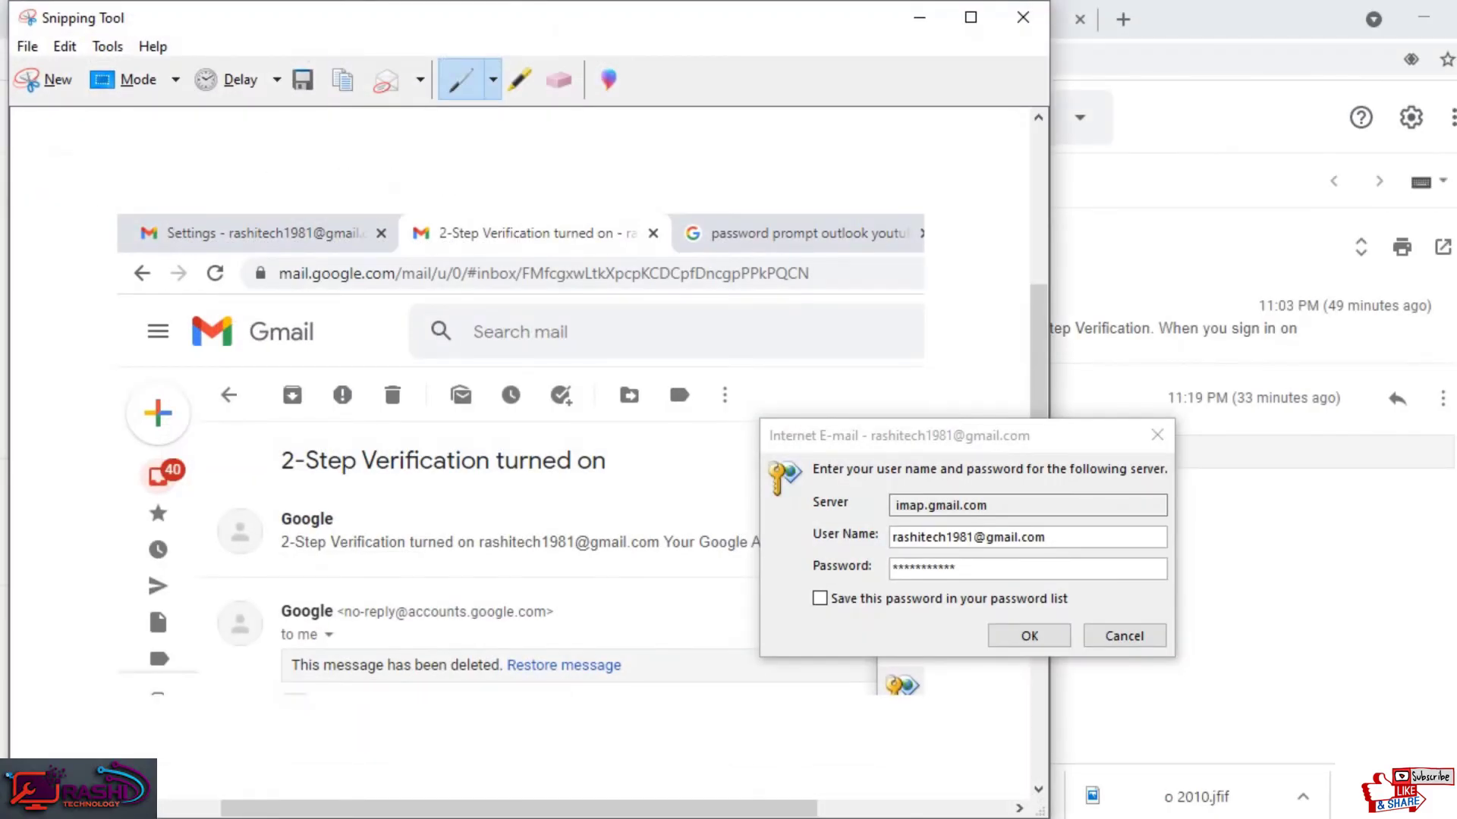
{"action": "left_click", "coordinate": [45, 79]}
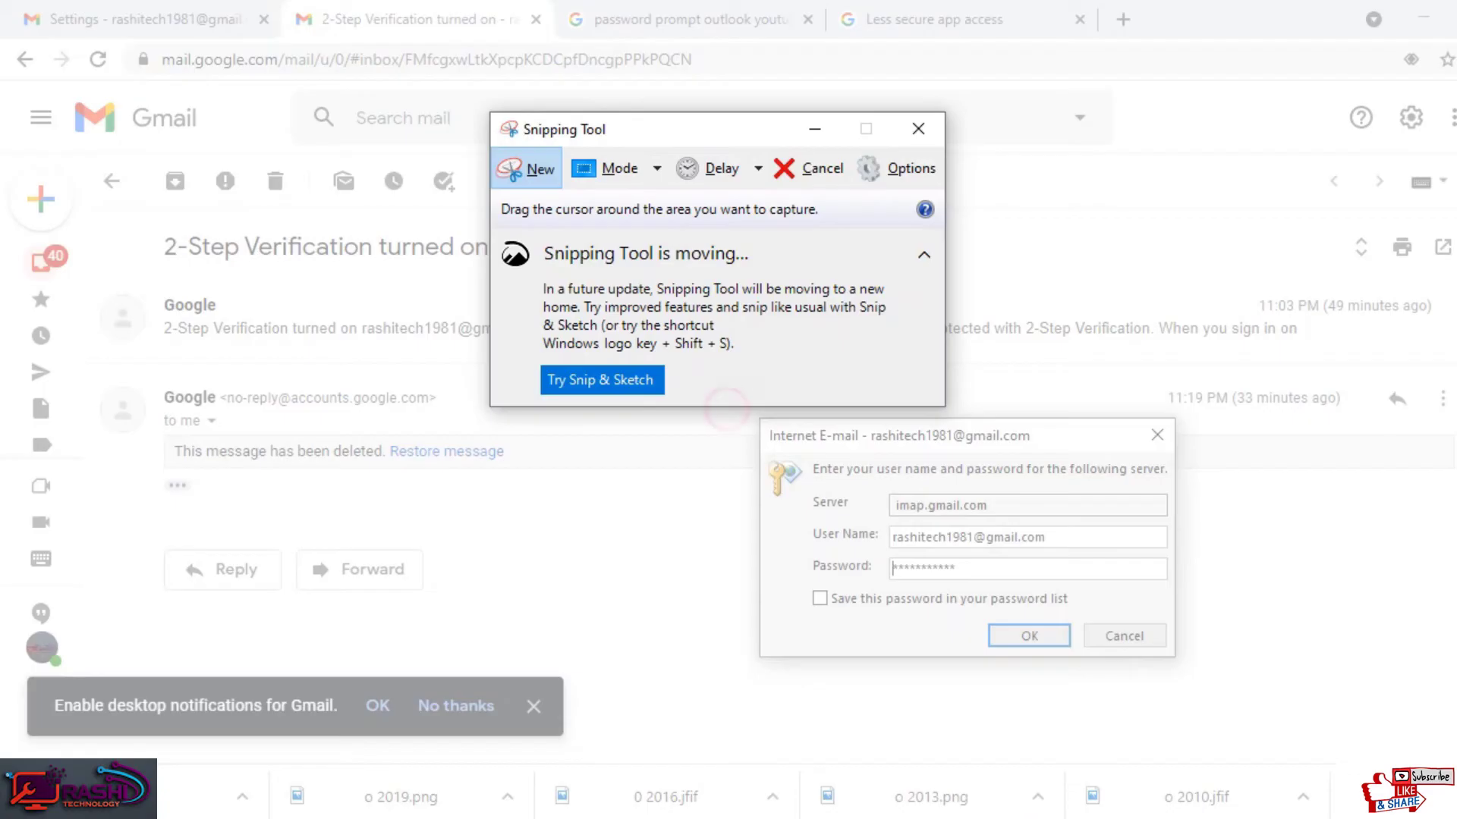
{"action": "left_click", "coordinate": [713, 402]}
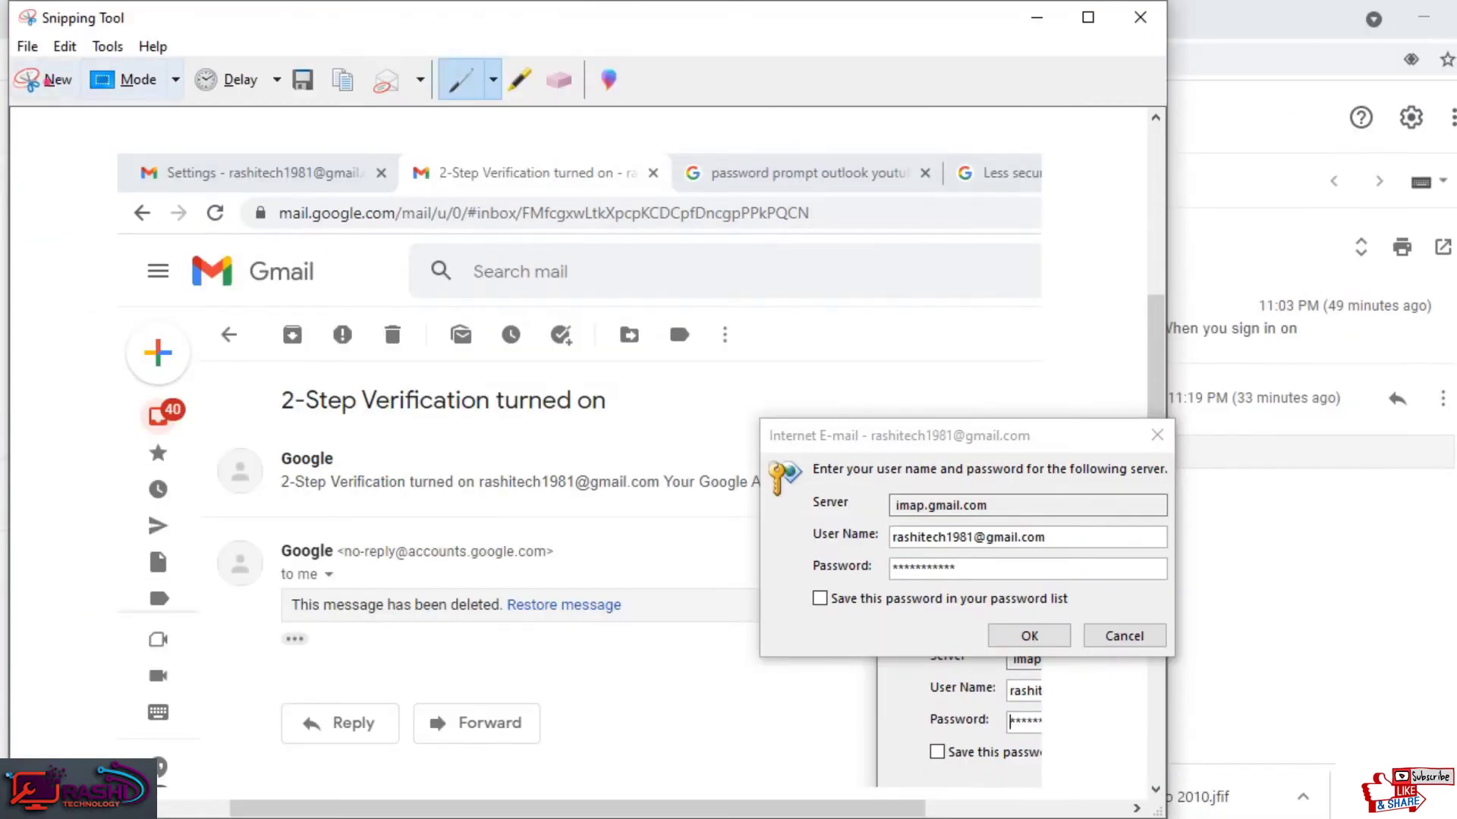
{"action": "key", "text": "ctrl+n"}
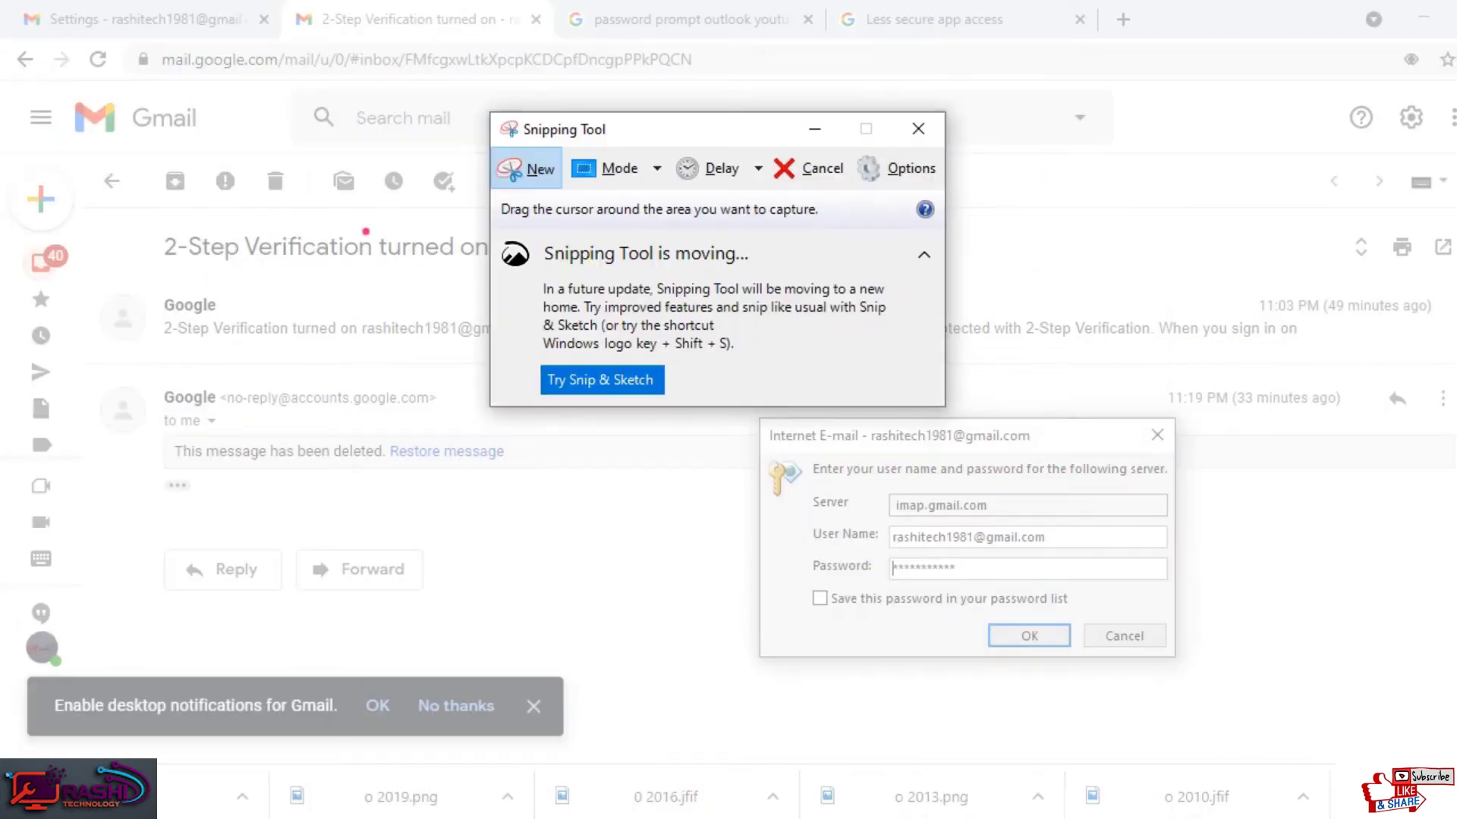
{"action": "left_click_drag", "start_coordinate": [260, 224], "coordinate": [1317, 776]}
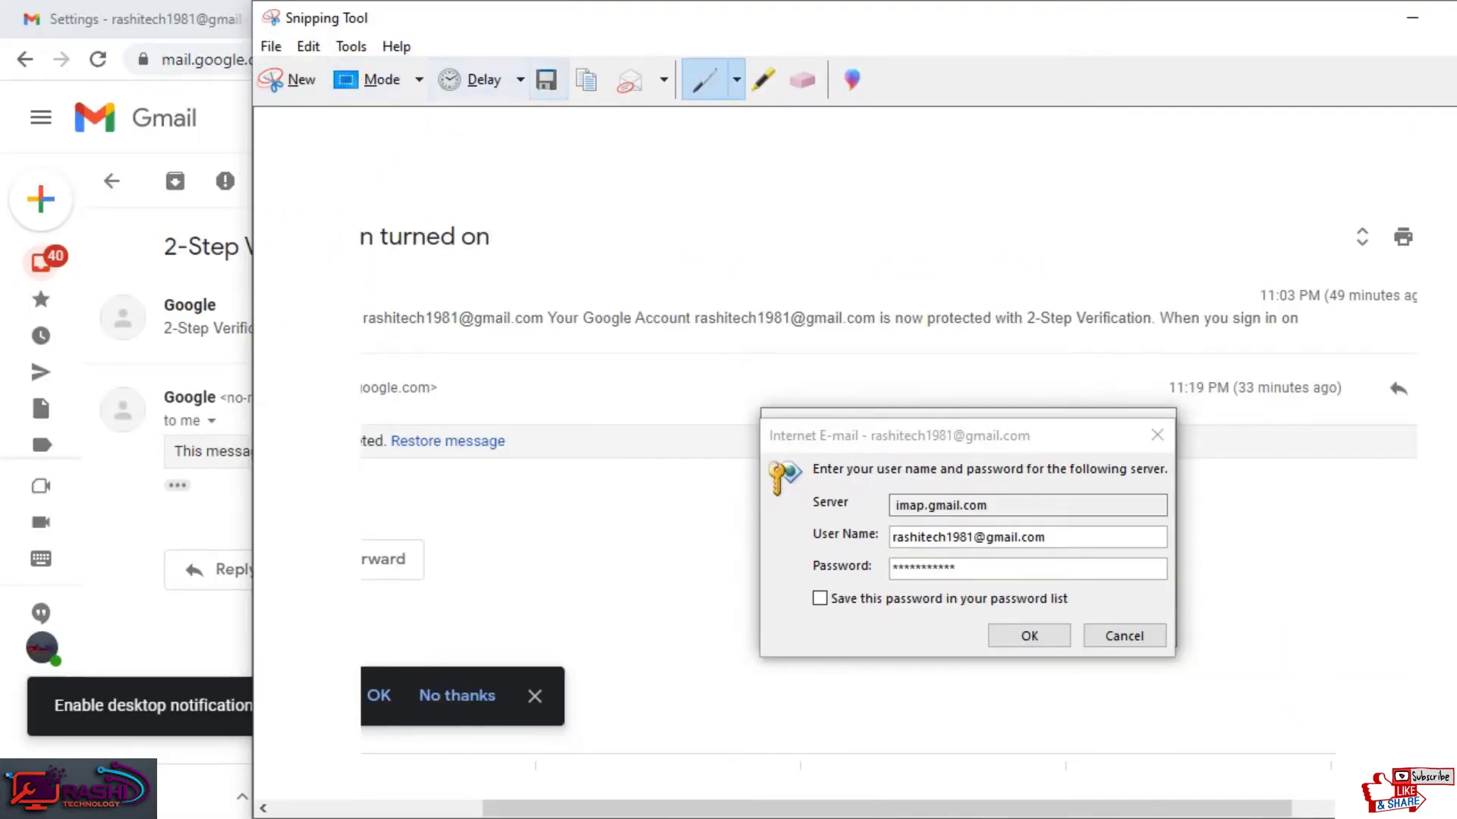
Step: Save the snip as '50' PNG in Pictures and close Snipping Tool
{"action": "left_click", "coordinate": [449, 25]}
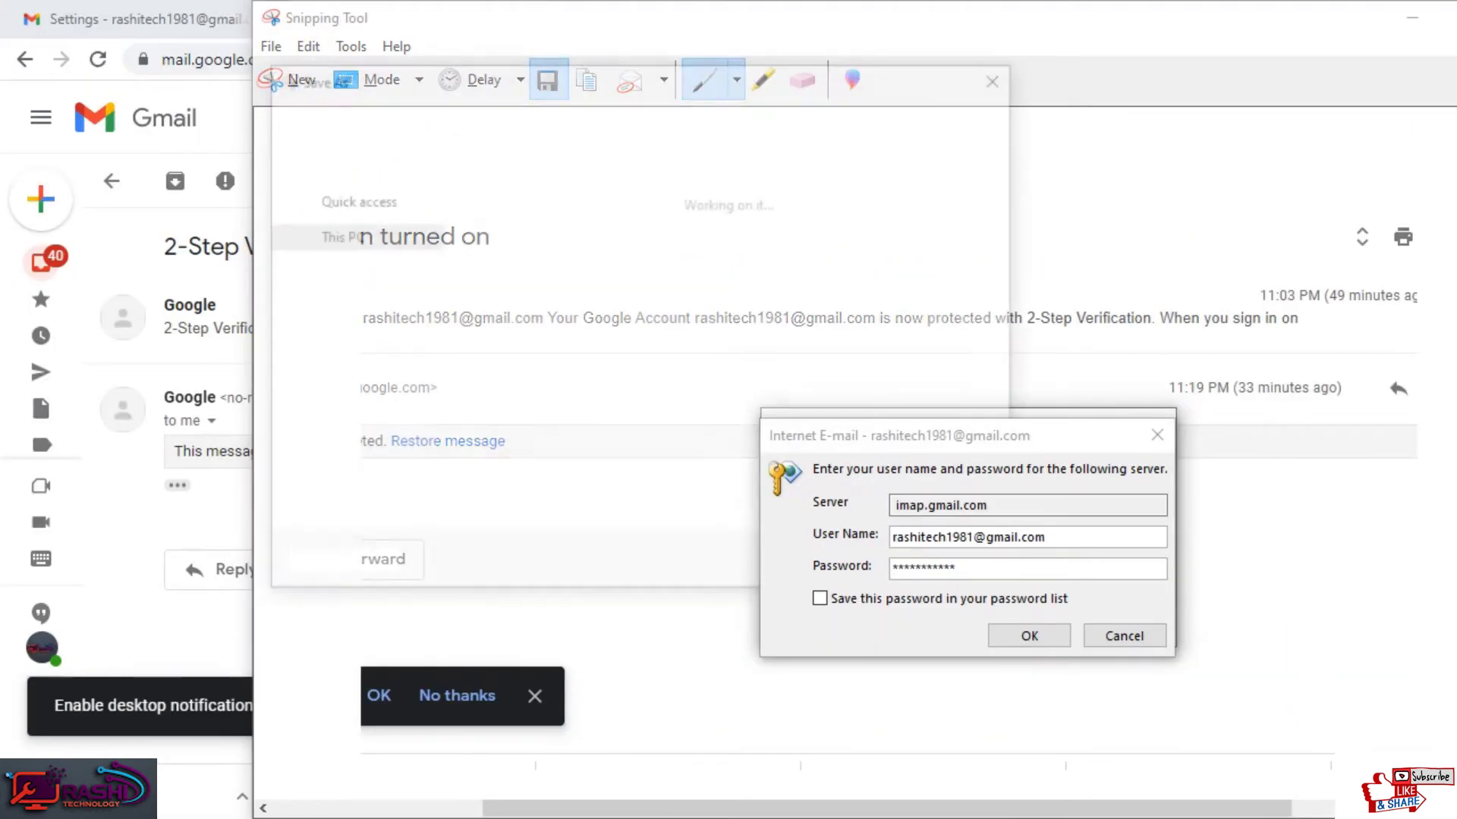
{"action": "type", "text": "50"}
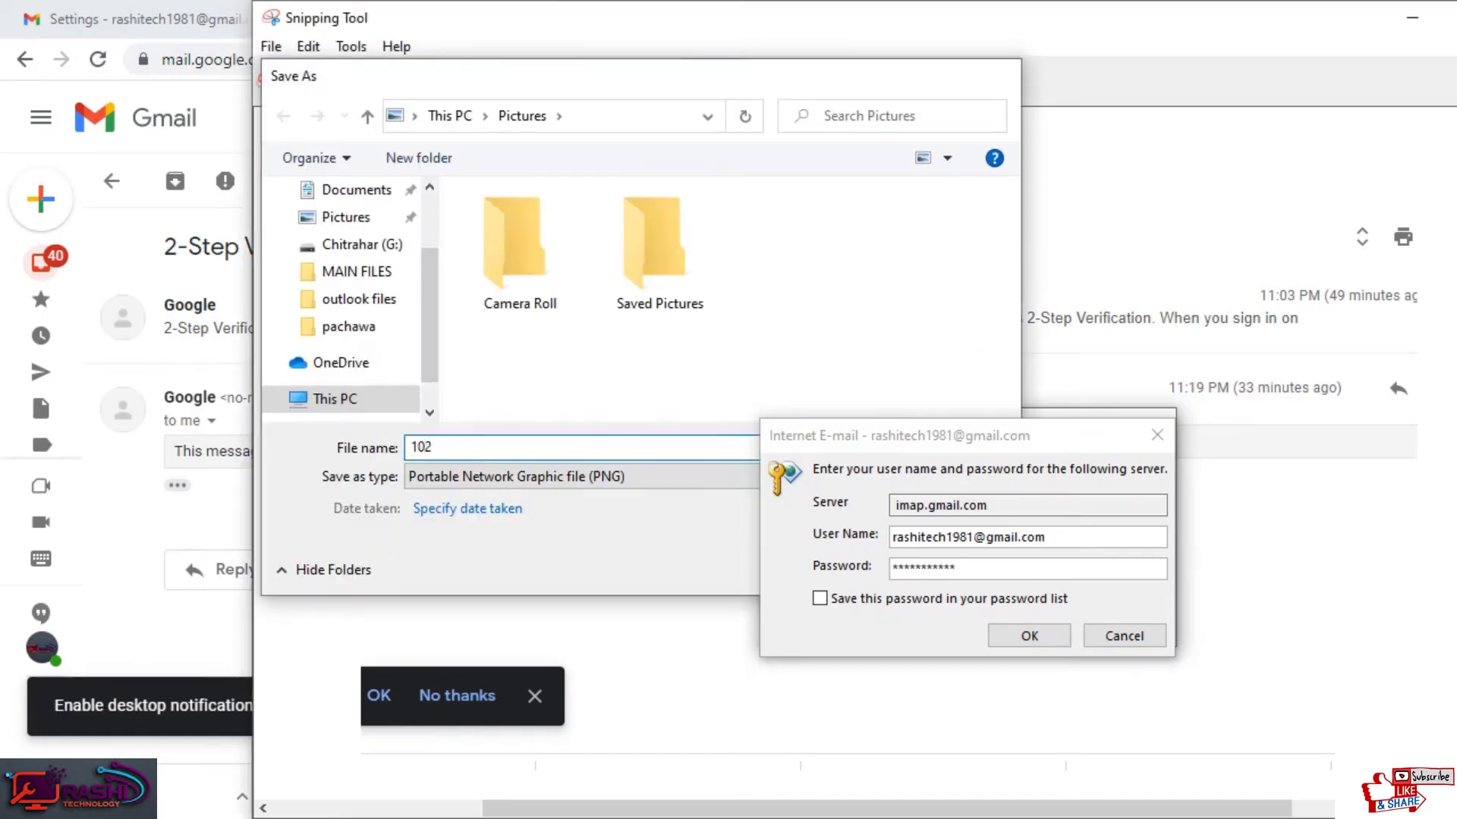
{"action": "key", "text": "Return"}
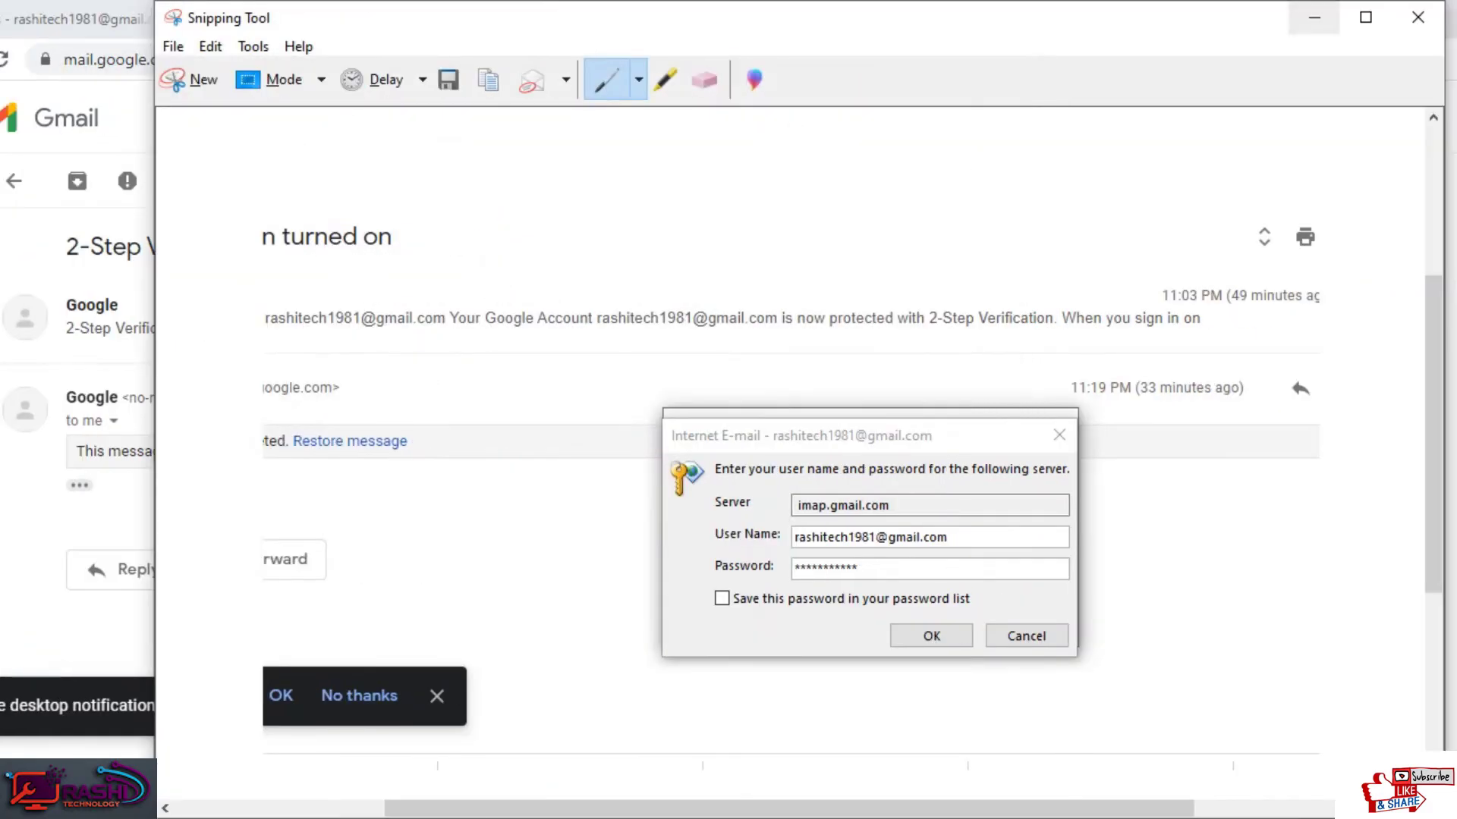
{"action": "left_click", "coordinate": [1417, 16]}
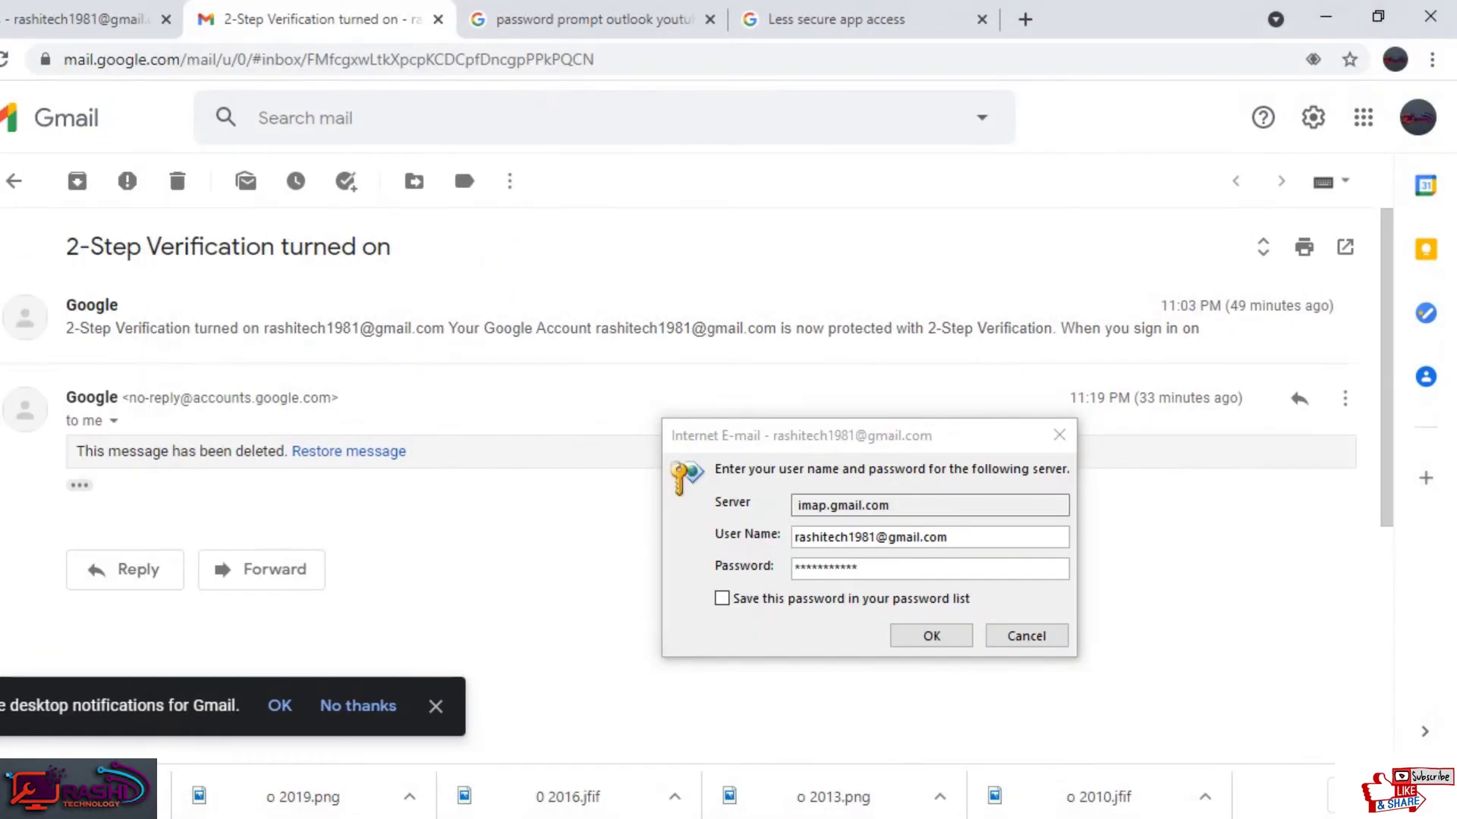
Step: Search '2nd step verification gmail' and open Google's 2-Step Verification page
{"action": "left_click_drag", "start_coordinate": [903, 443], "coordinate": [888, 482]}
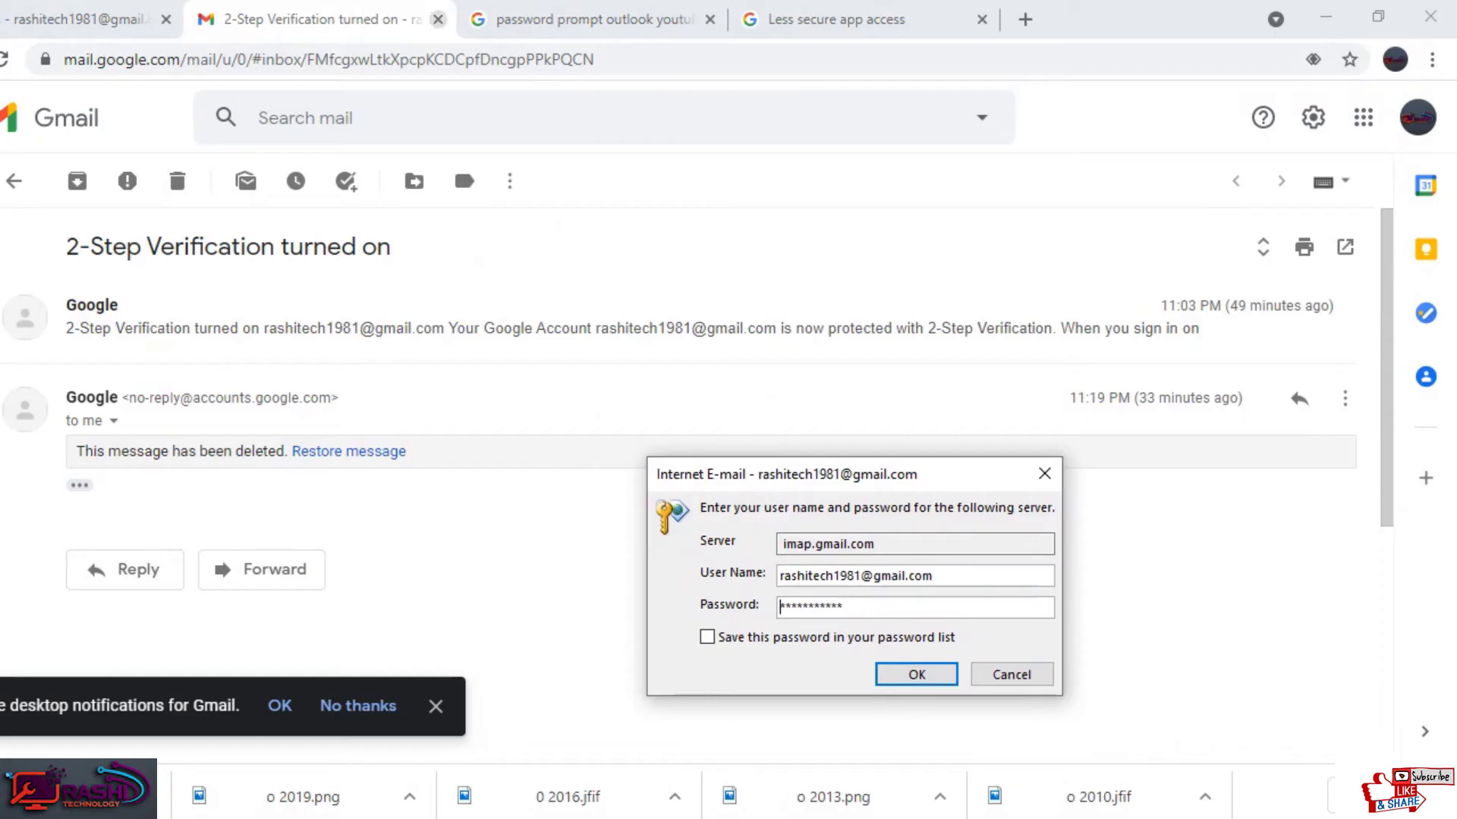
{"action": "left_click", "coordinate": [348, 59]}
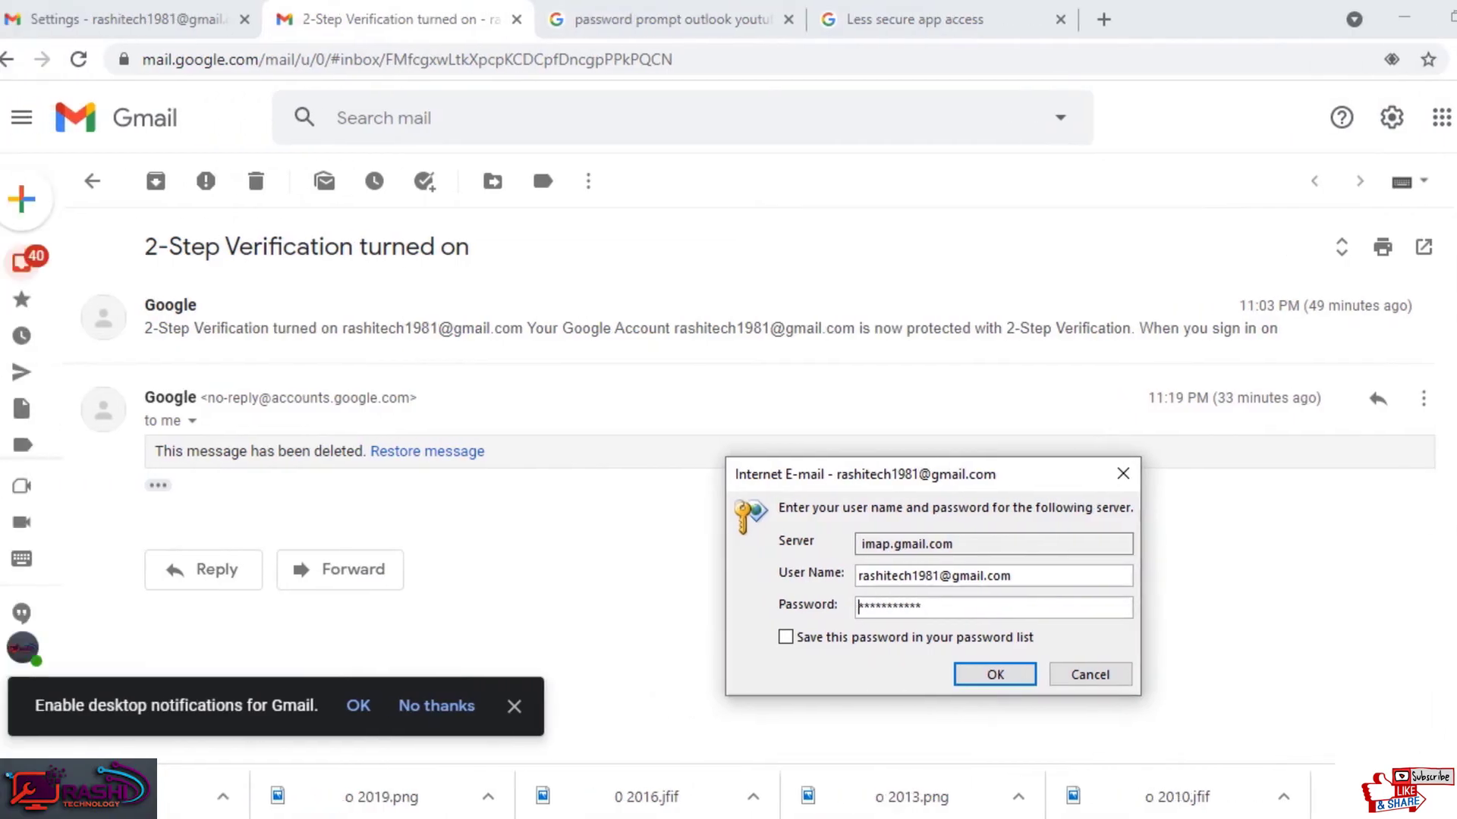
{"action": "type", "text": "2nd"}
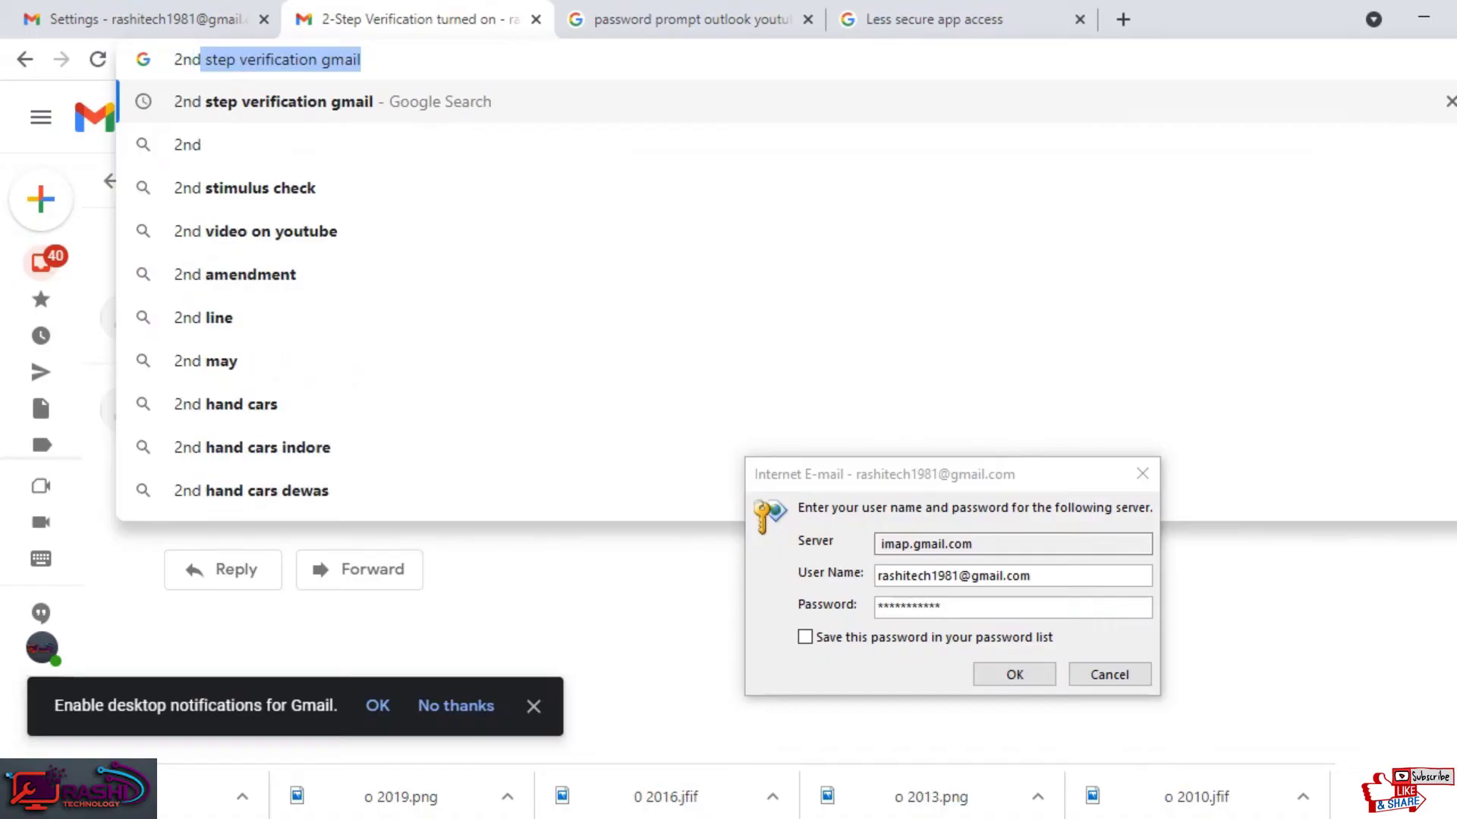
{"action": "key", "text": "Return"}
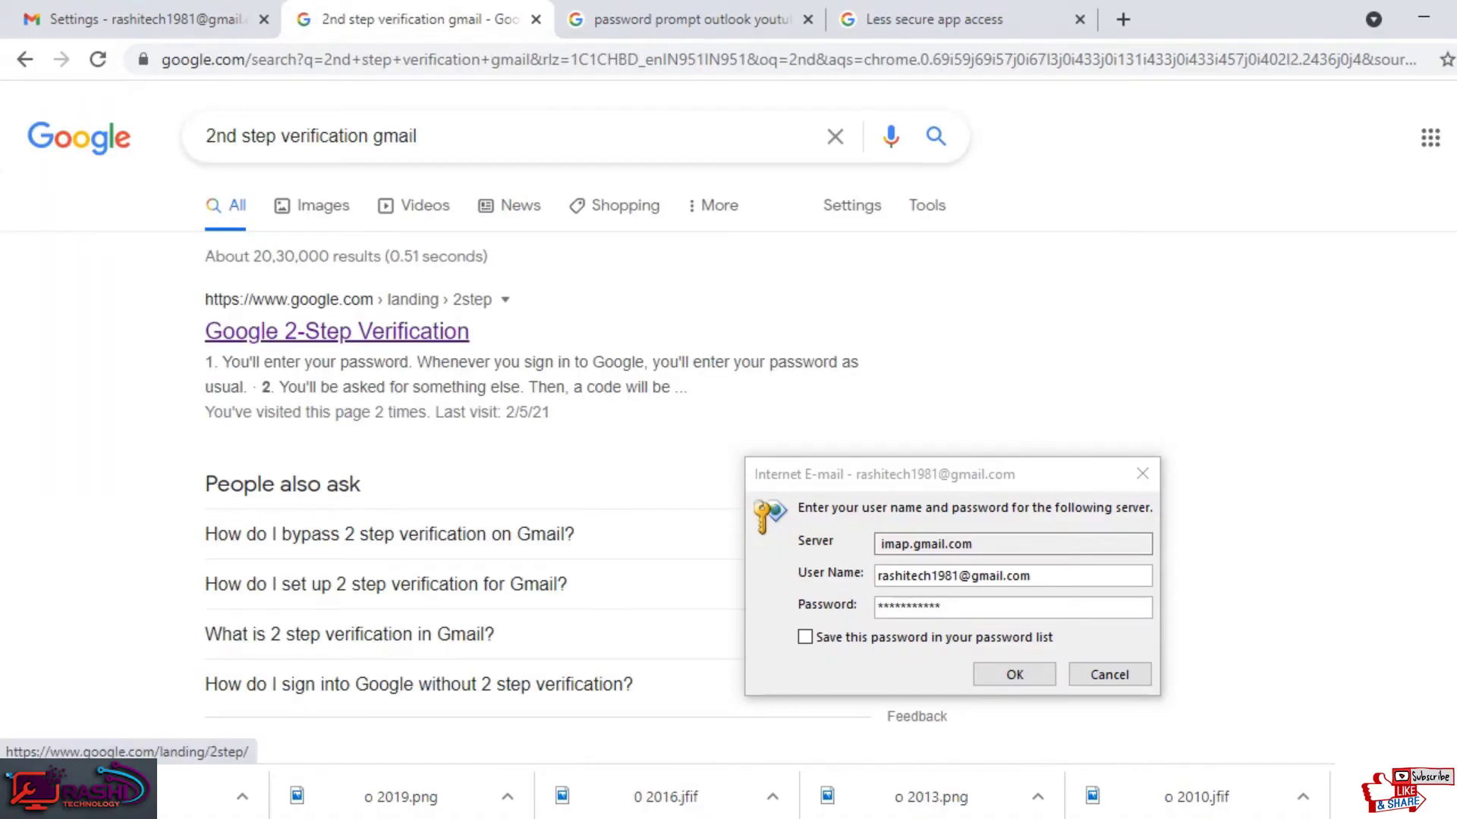
{"action": "left_click", "coordinate": [356, 328]}
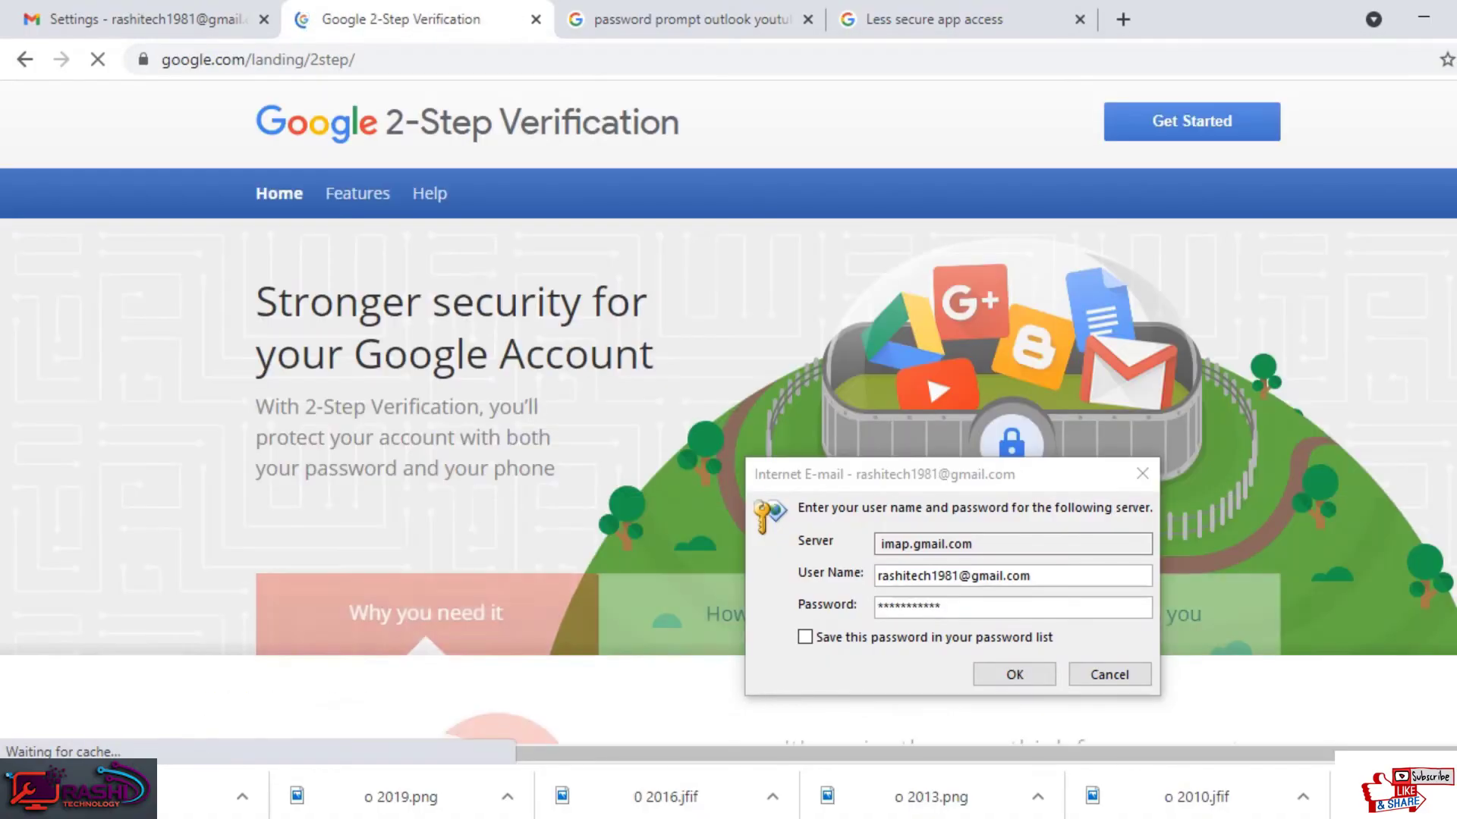
{"action": "left_click", "coordinate": [960, 485]}
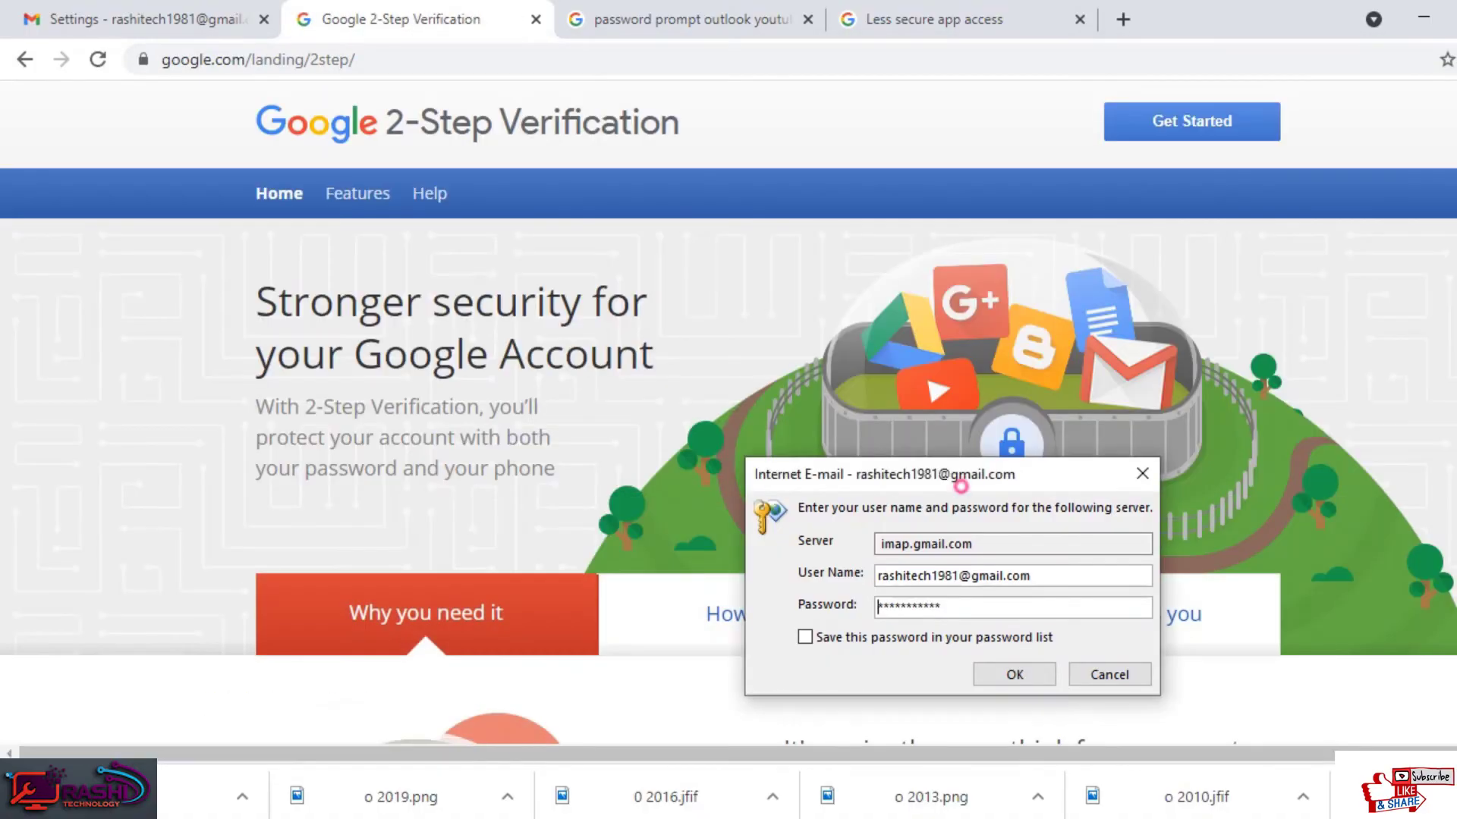
{"action": "left_click_drag", "start_coordinate": [960, 485], "coordinate": [770, 180]}
{"action": "scroll", "coordinate": [728, 493], "scroll_direction": "down", "scroll_amount": 5}
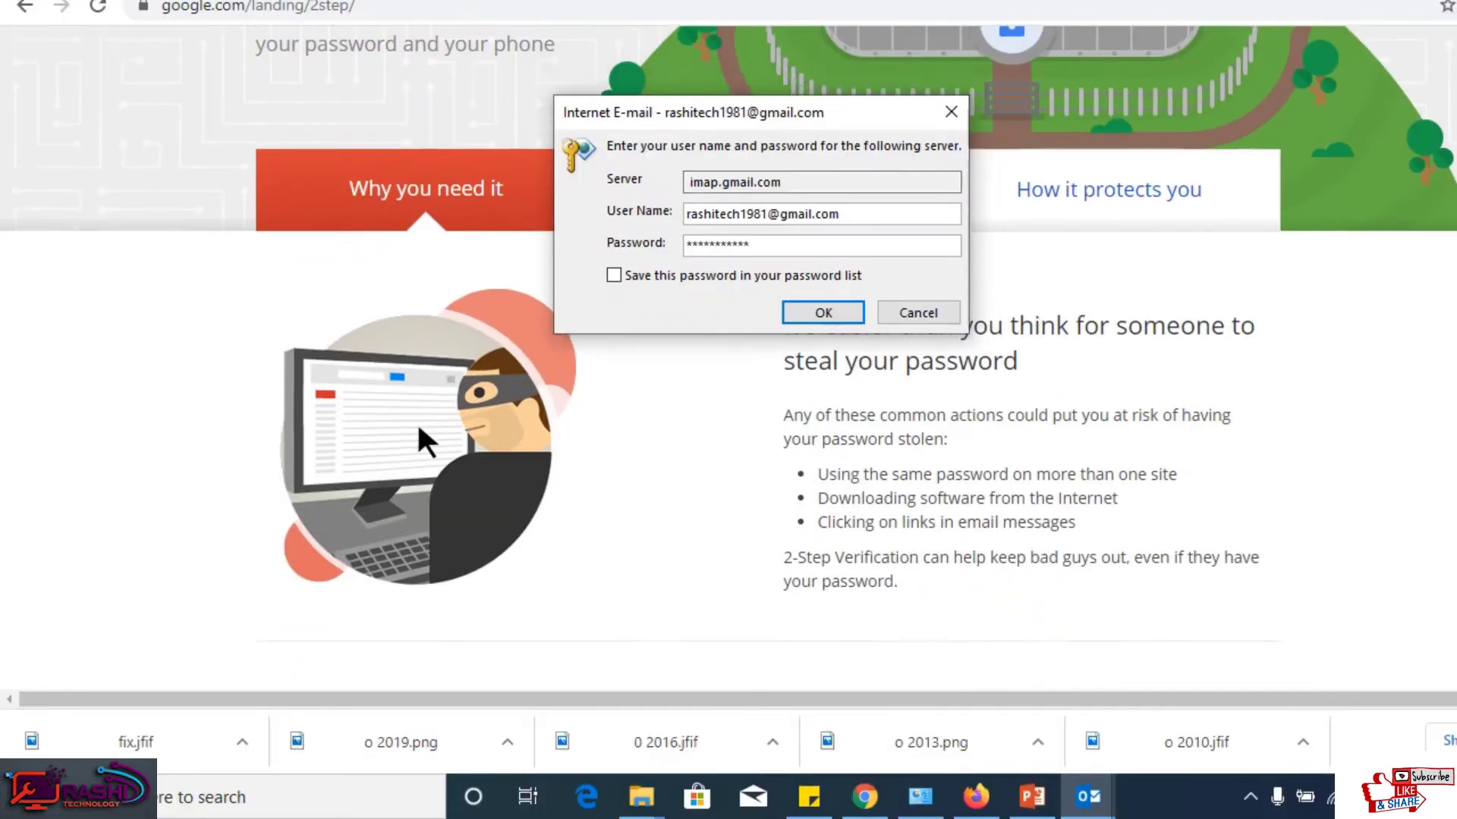
{"action": "scroll", "coordinate": [728, 455], "scroll_direction": "down", "scroll_amount": 10}
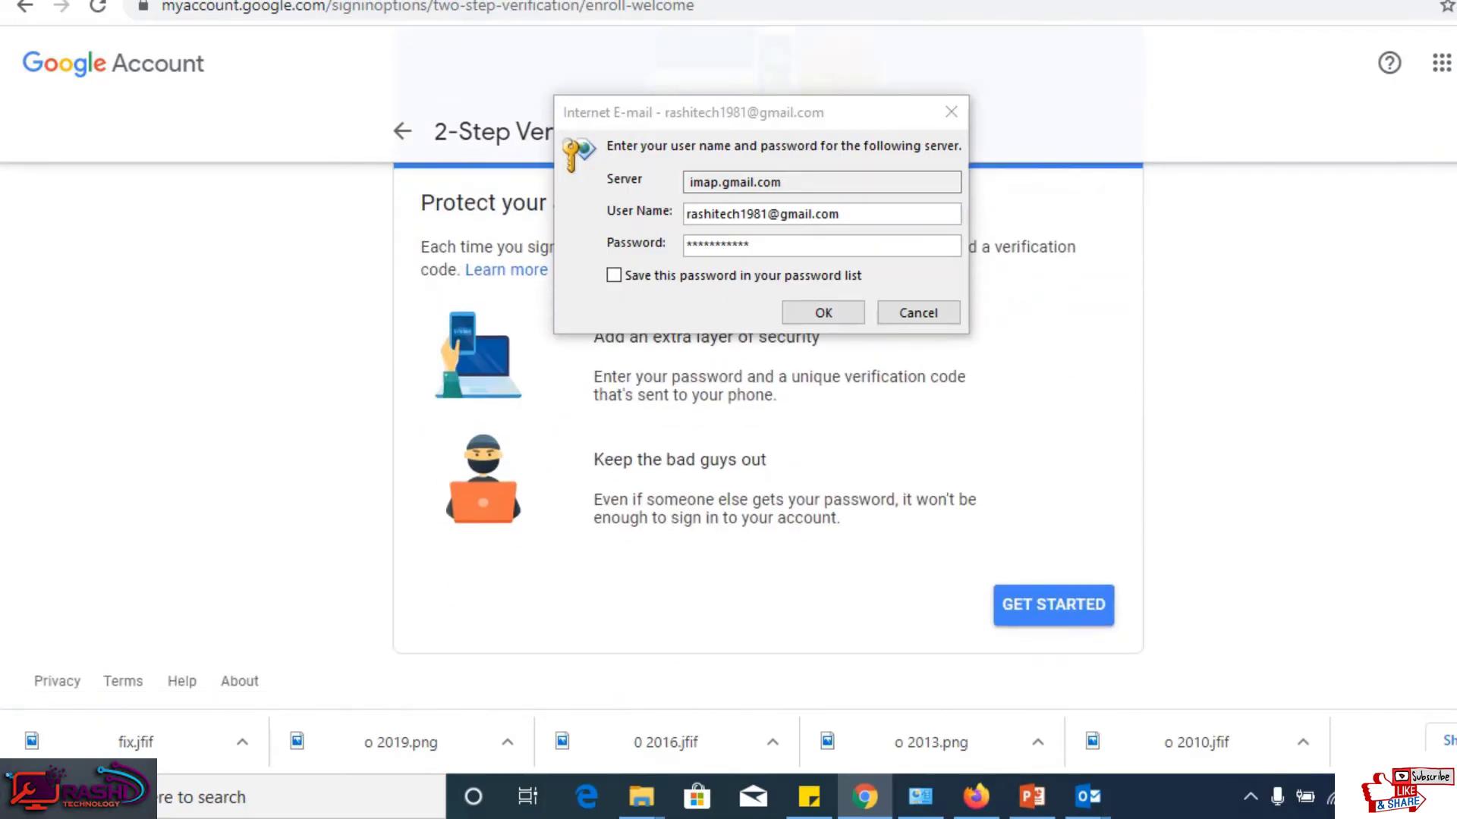
Step: Sign in with the account password and confirm turning off 2-Step Verification
{"action": "left_click", "coordinate": [1069, 609]}
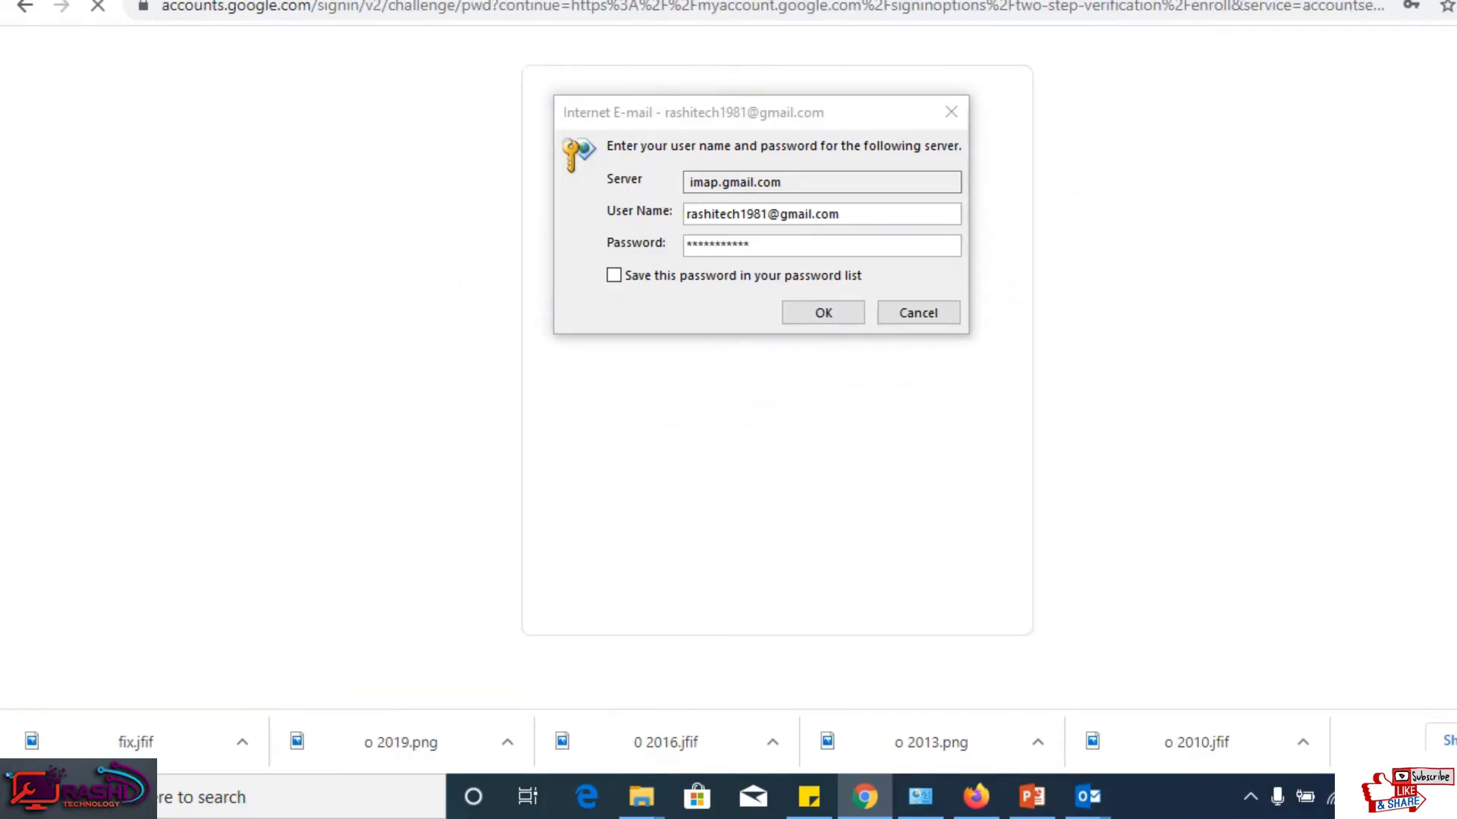
{"action": "left_click", "coordinate": [942, 507]}
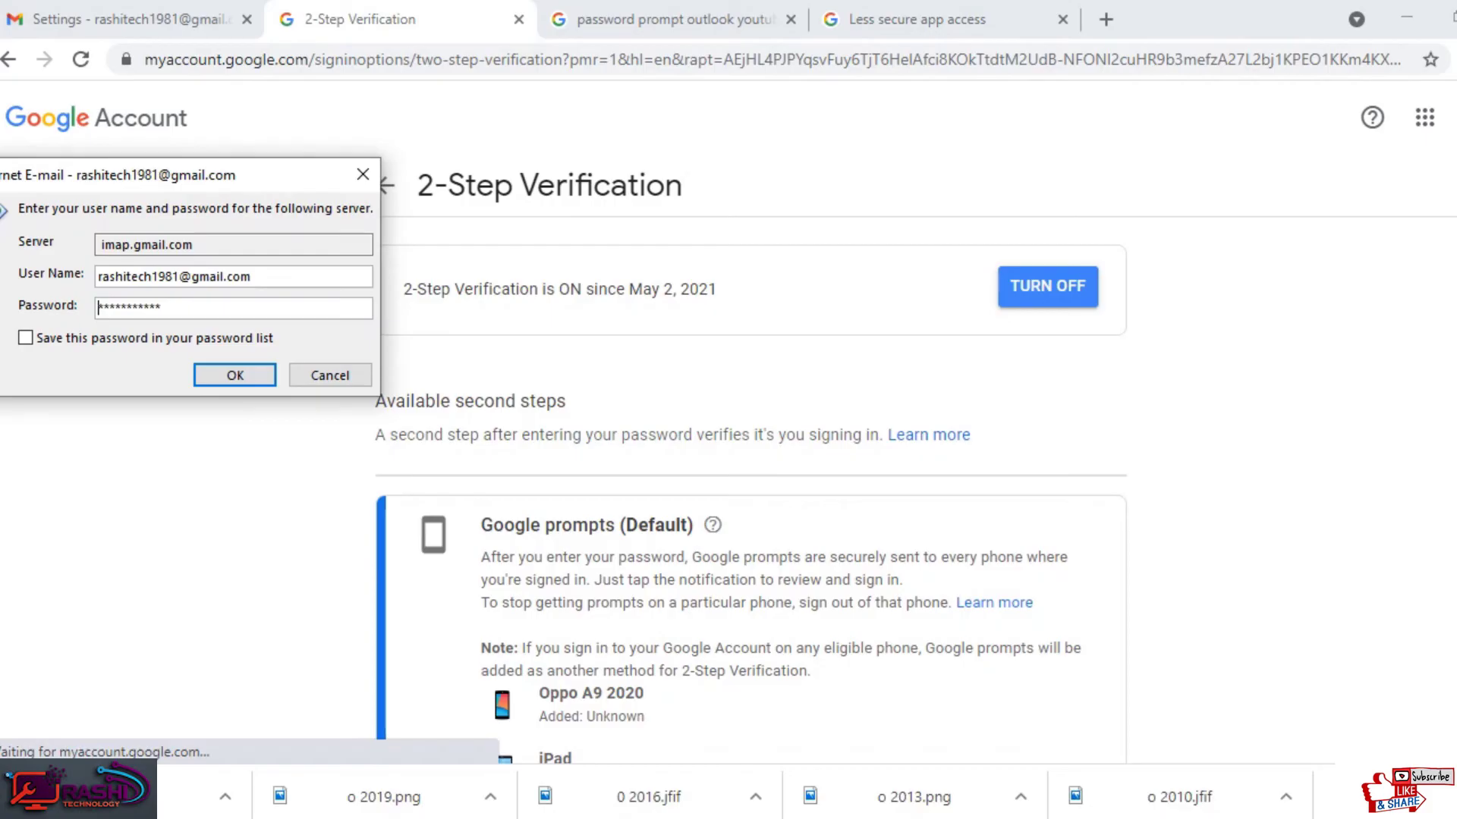
{"action": "left_click", "coordinate": [1047, 286]}
{"action": "left_click", "coordinate": [879, 490]}
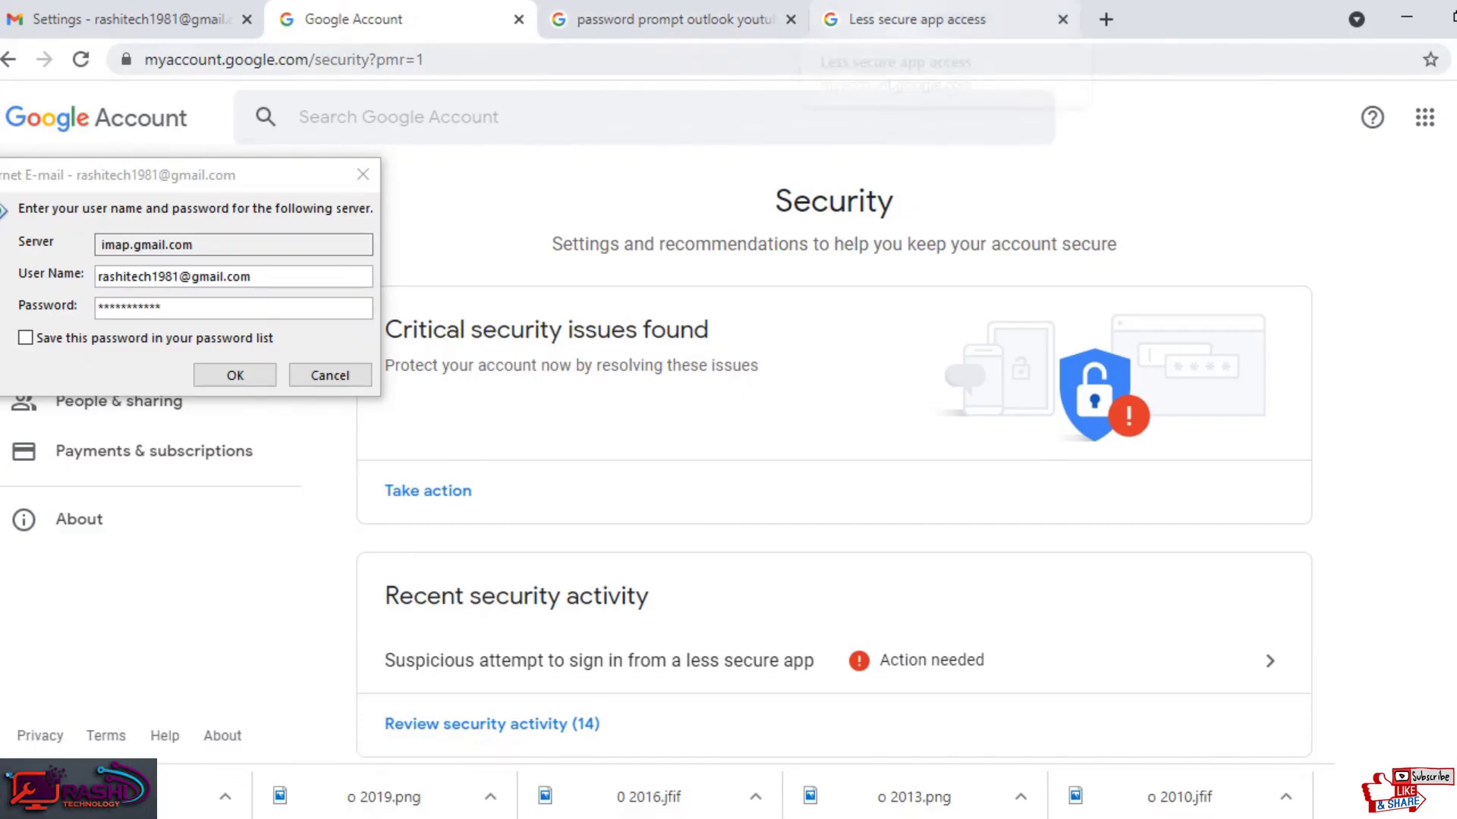
Step: Turn Allow less secure apps ON in the Google Account's Less secure app access page
{"action": "left_click", "coordinate": [908, 16]}
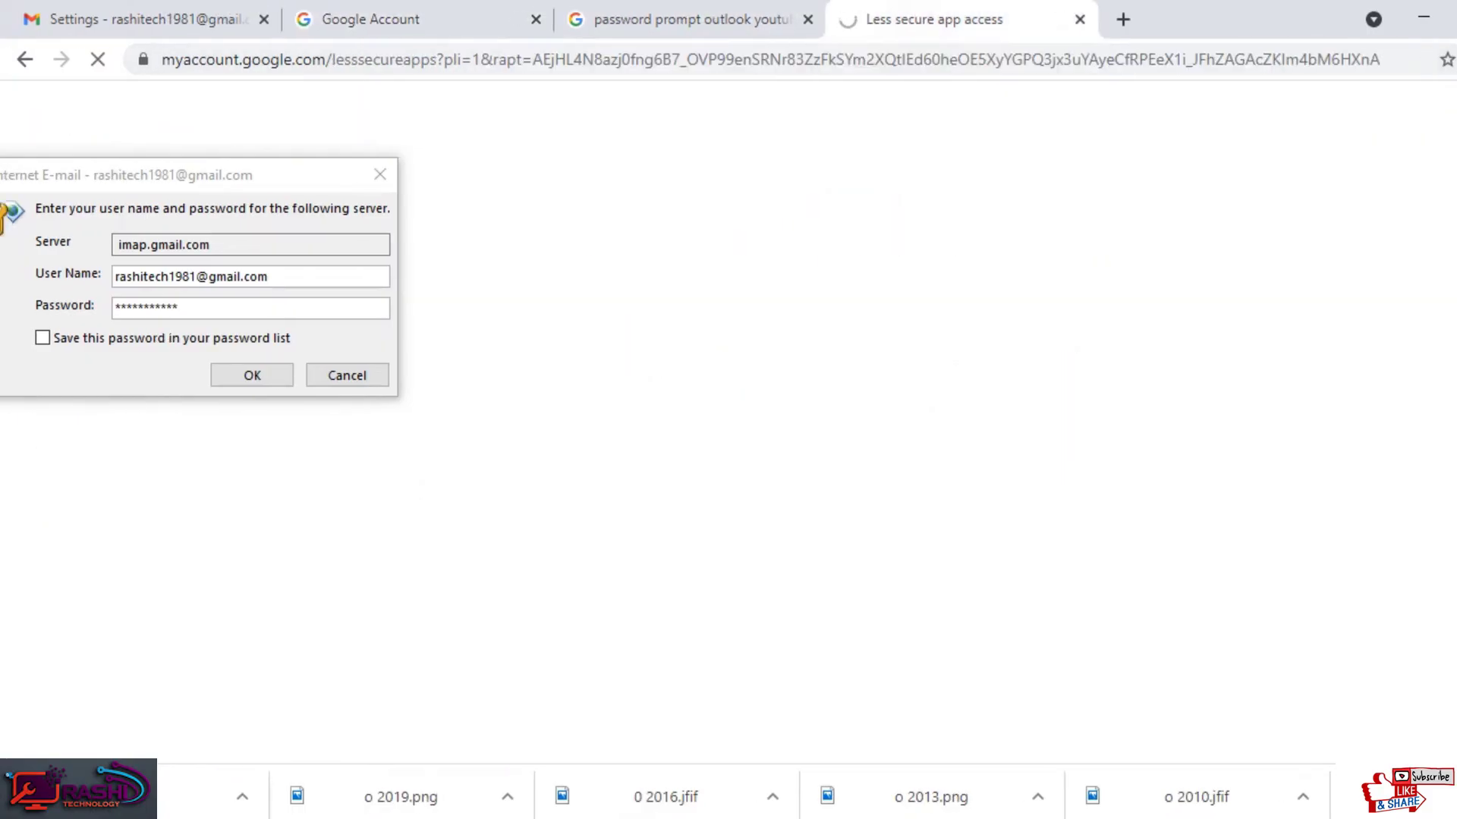
{"action": "left_click_drag", "start_coordinate": [211, 173], "coordinate": [996, 599]}
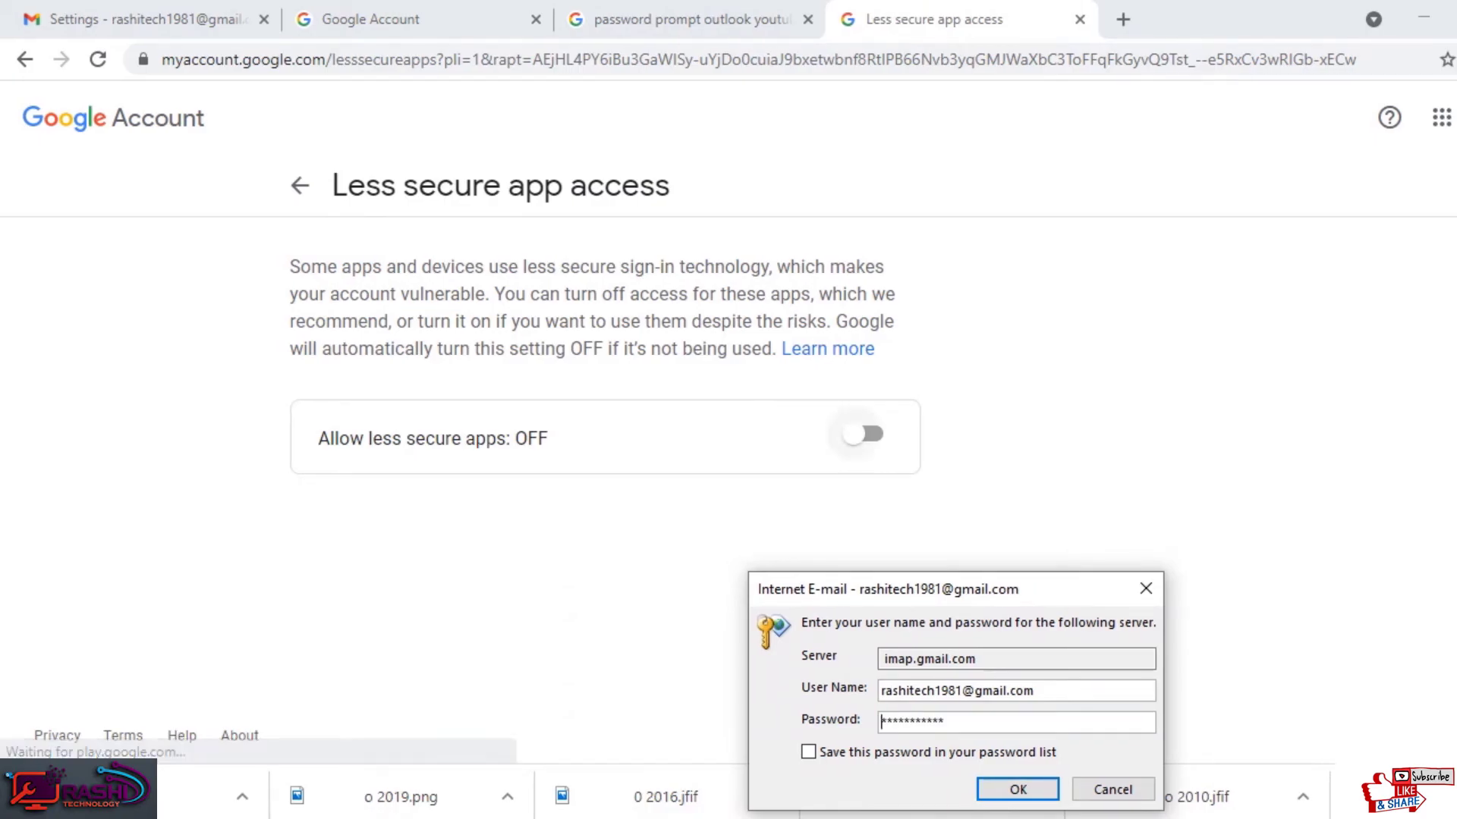
{"action": "left_click", "coordinate": [863, 434]}
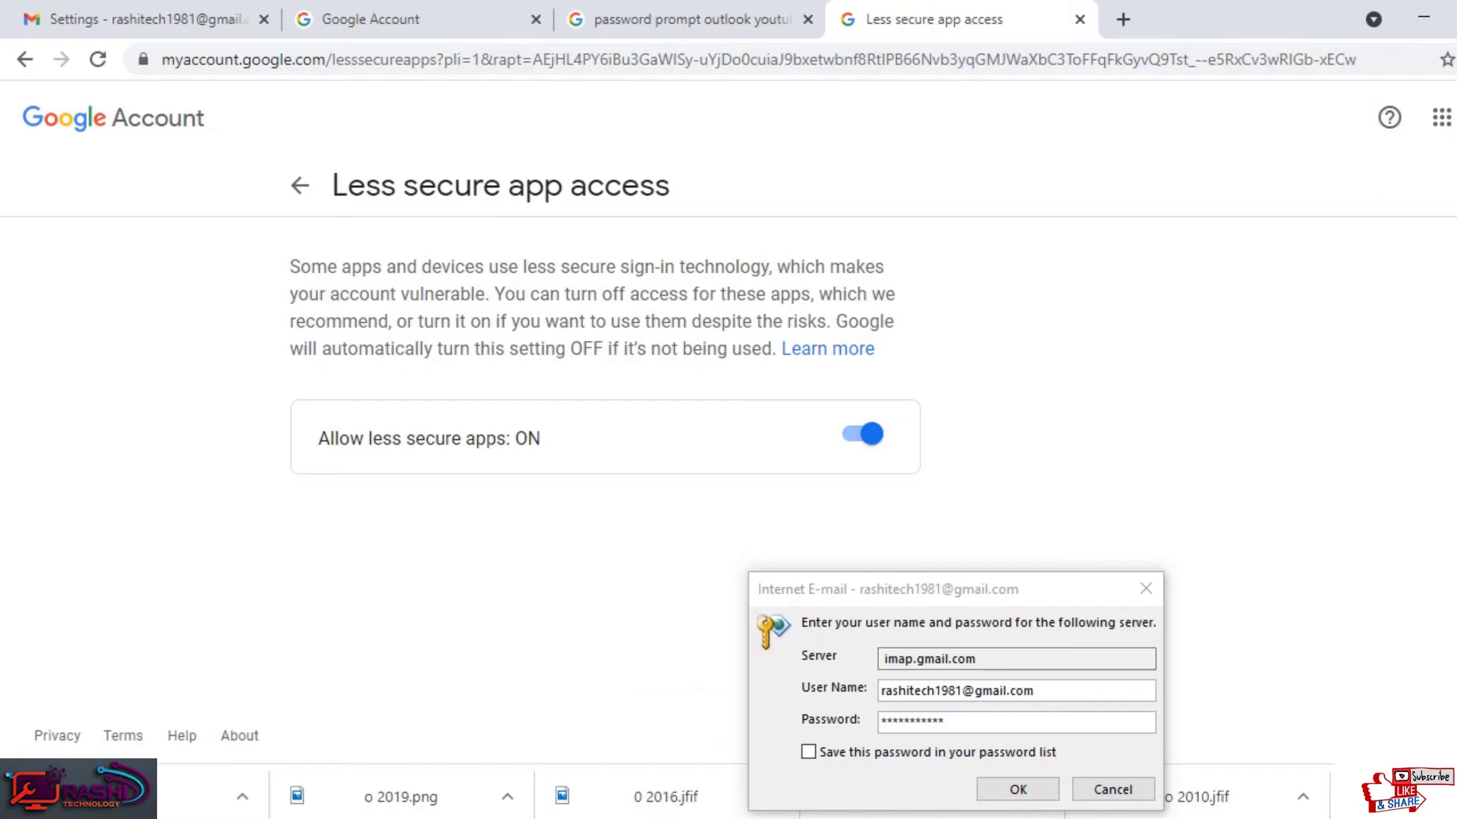
Step: Submit Outlook's Gmail password prompt with 'Save this password' ticked, then minimise Chrome
{"action": "left_click", "coordinate": [983, 753]}
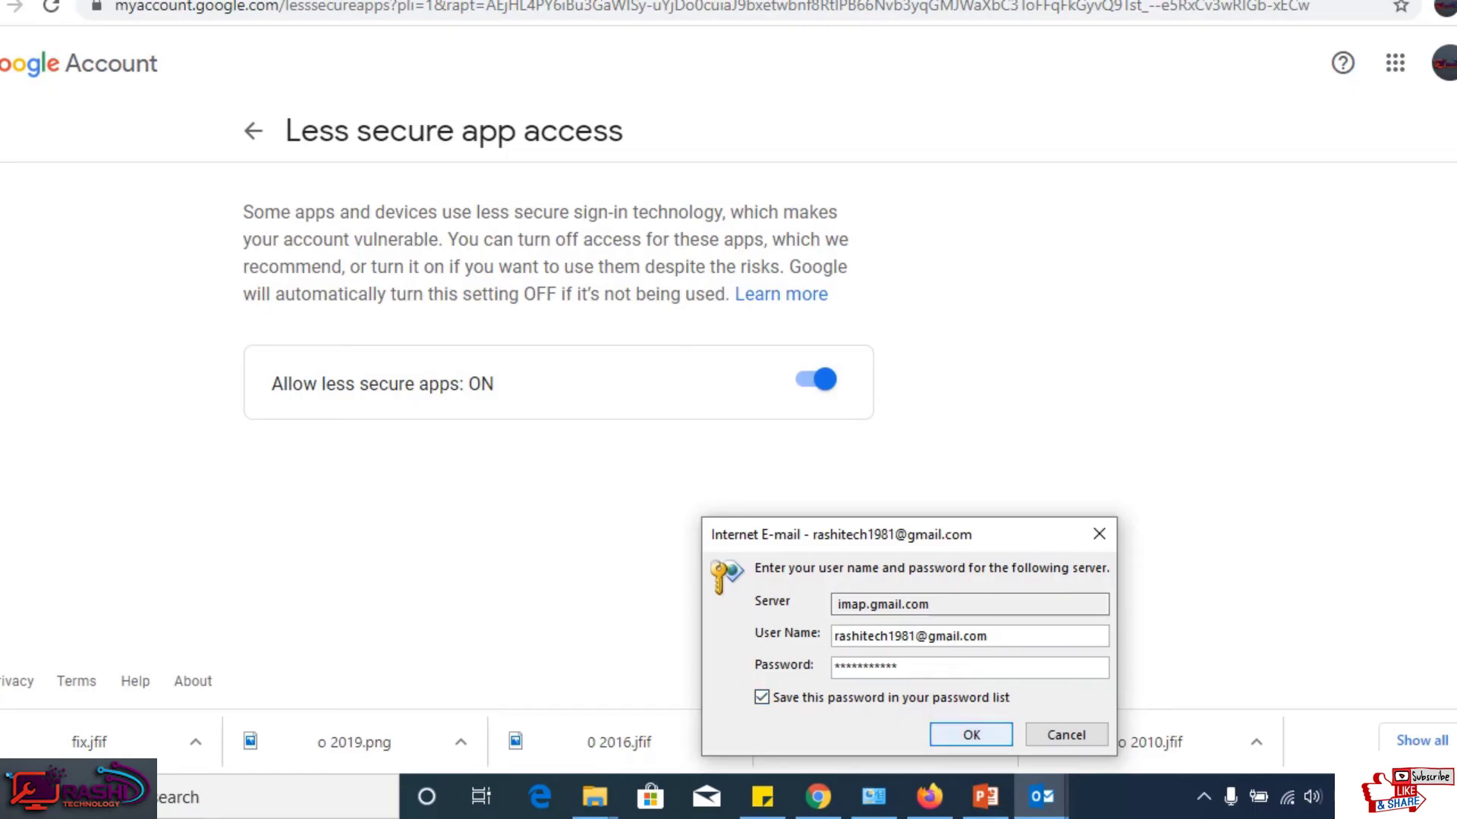
{"action": "left_click", "coordinate": [971, 734]}
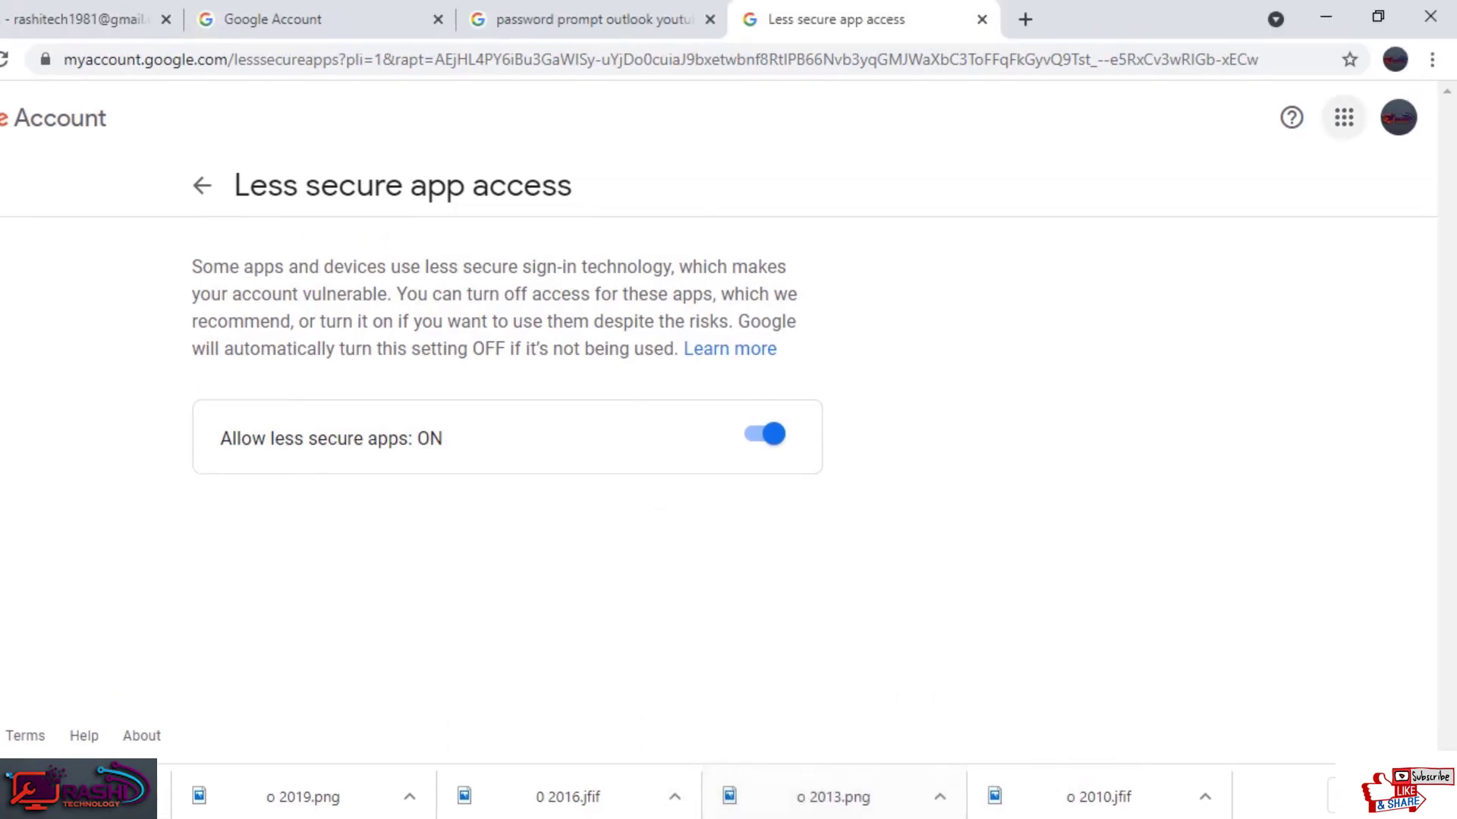
{"action": "left_click", "coordinate": [1329, 14]}
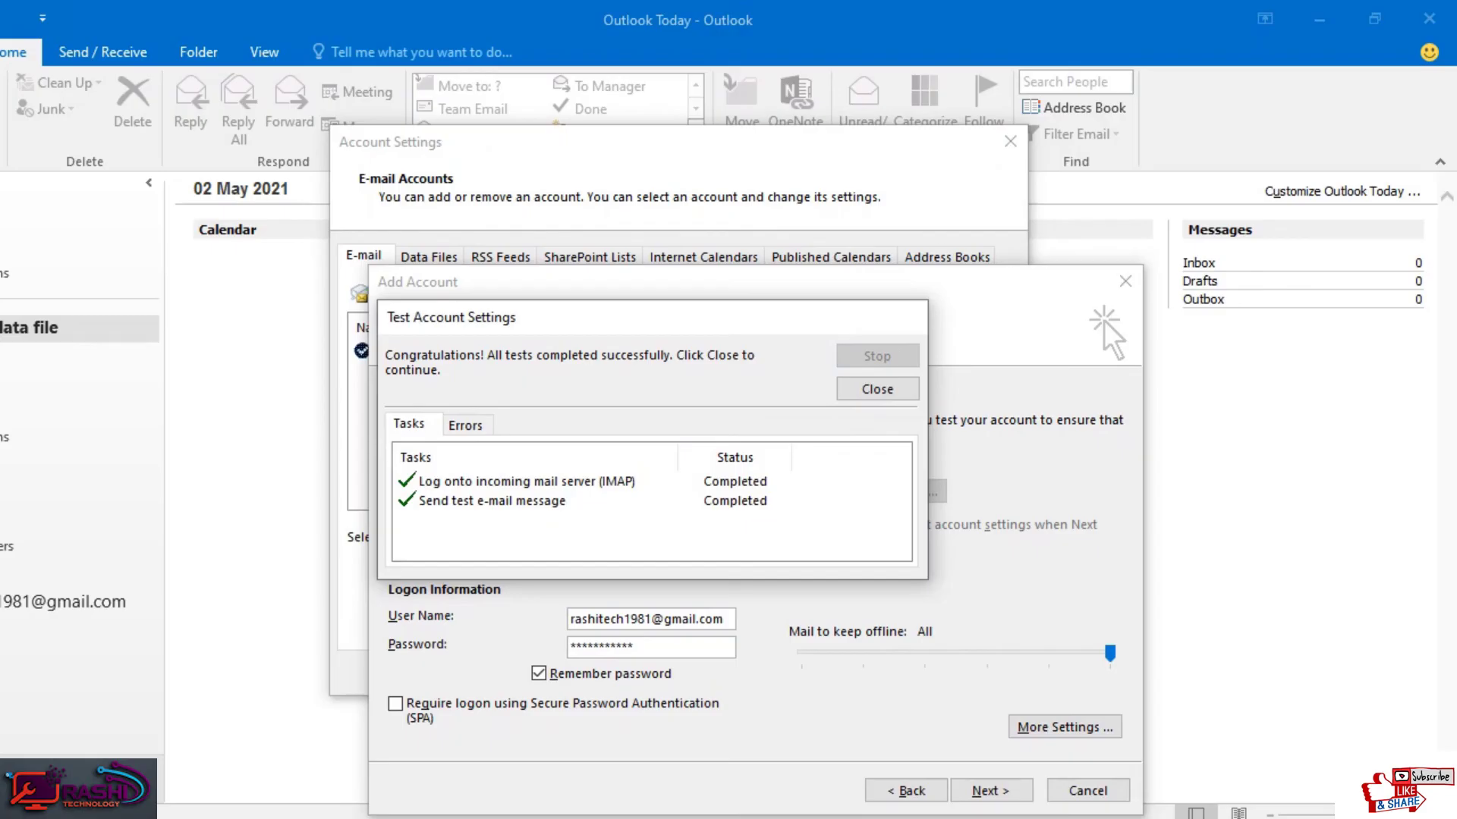
Step: Close the successful test results, finish adding the Gmail IMAP account, and close Account Settings
{"action": "left_click", "coordinate": [877, 388]}
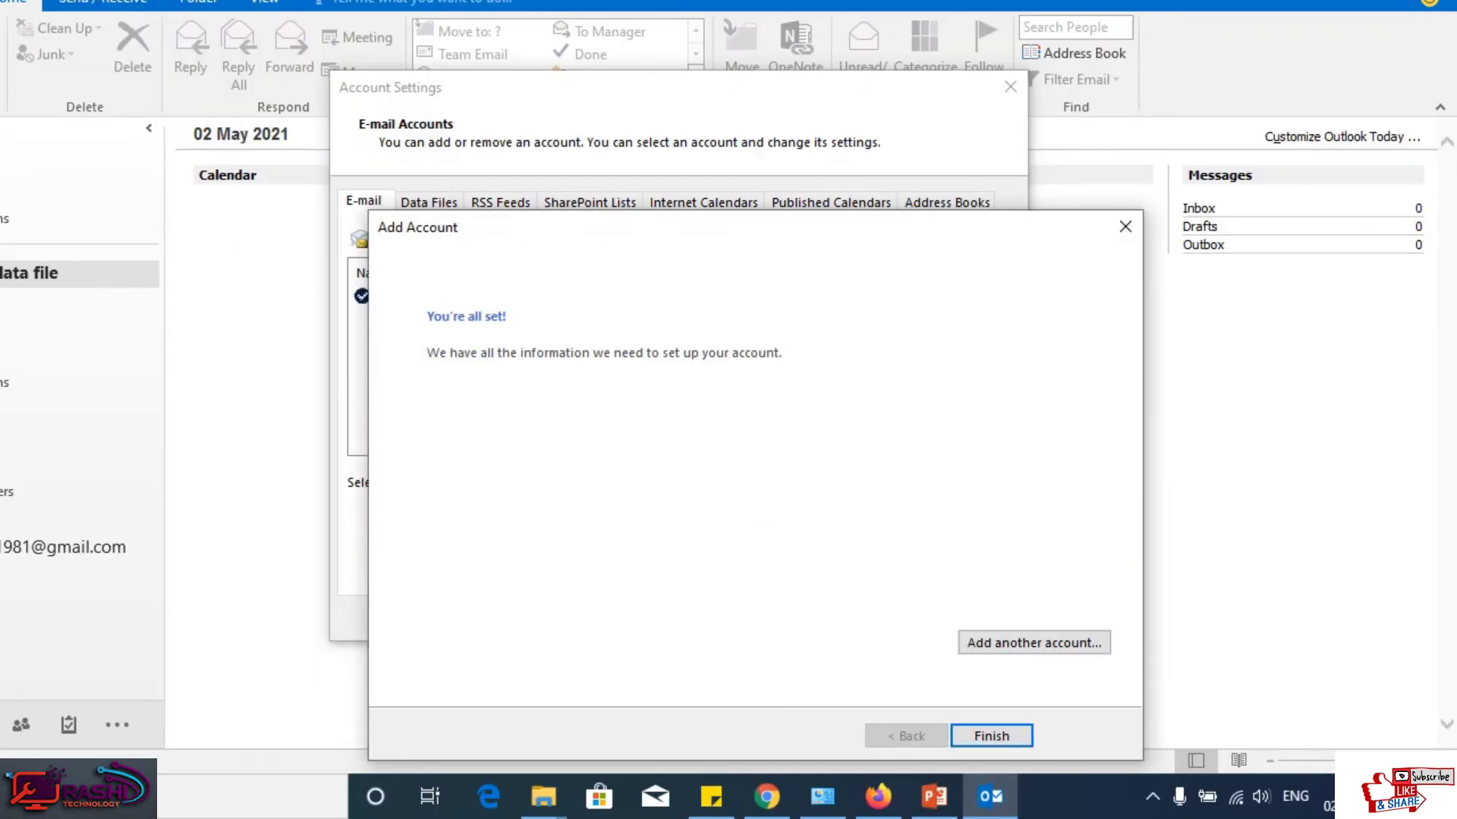
{"action": "left_click", "coordinate": [981, 788]}
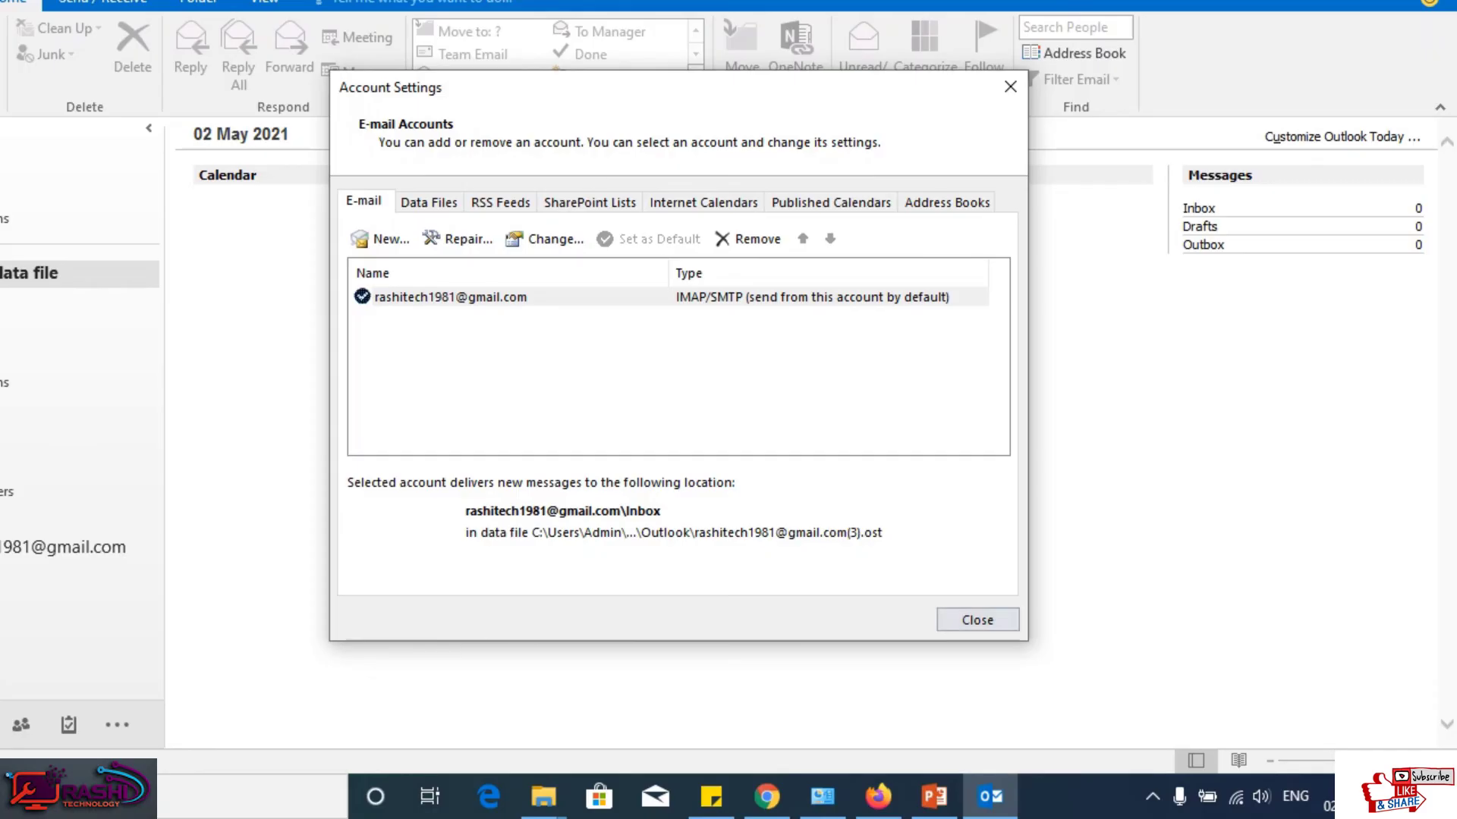
{"action": "key", "text": "Return"}
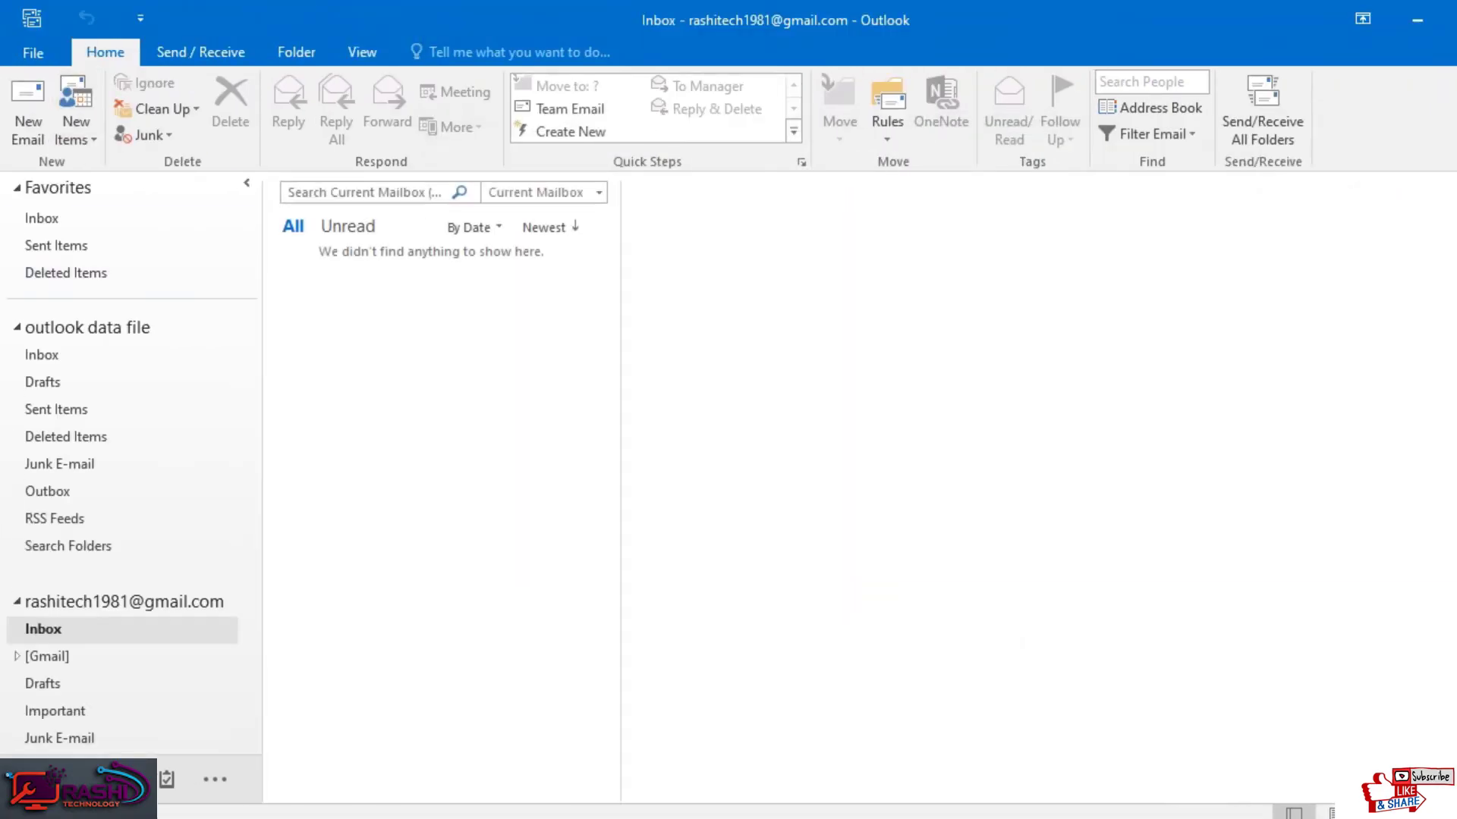
{"action": "left_click", "coordinate": [201, 51]}
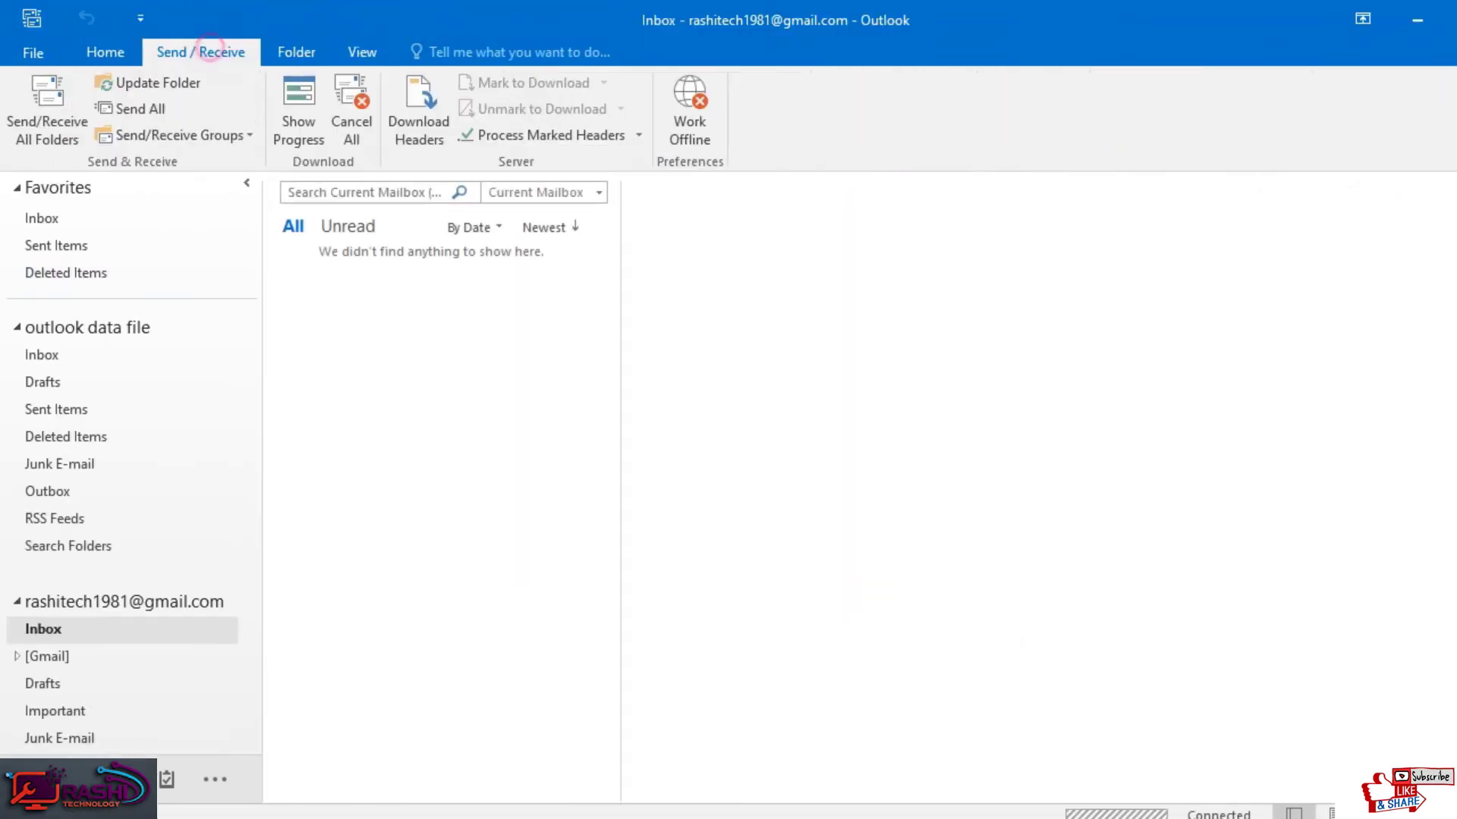
Step: Run Send/Receive All Folders to pull the Gmail messages from the server
{"action": "left_click", "coordinate": [47, 110]}
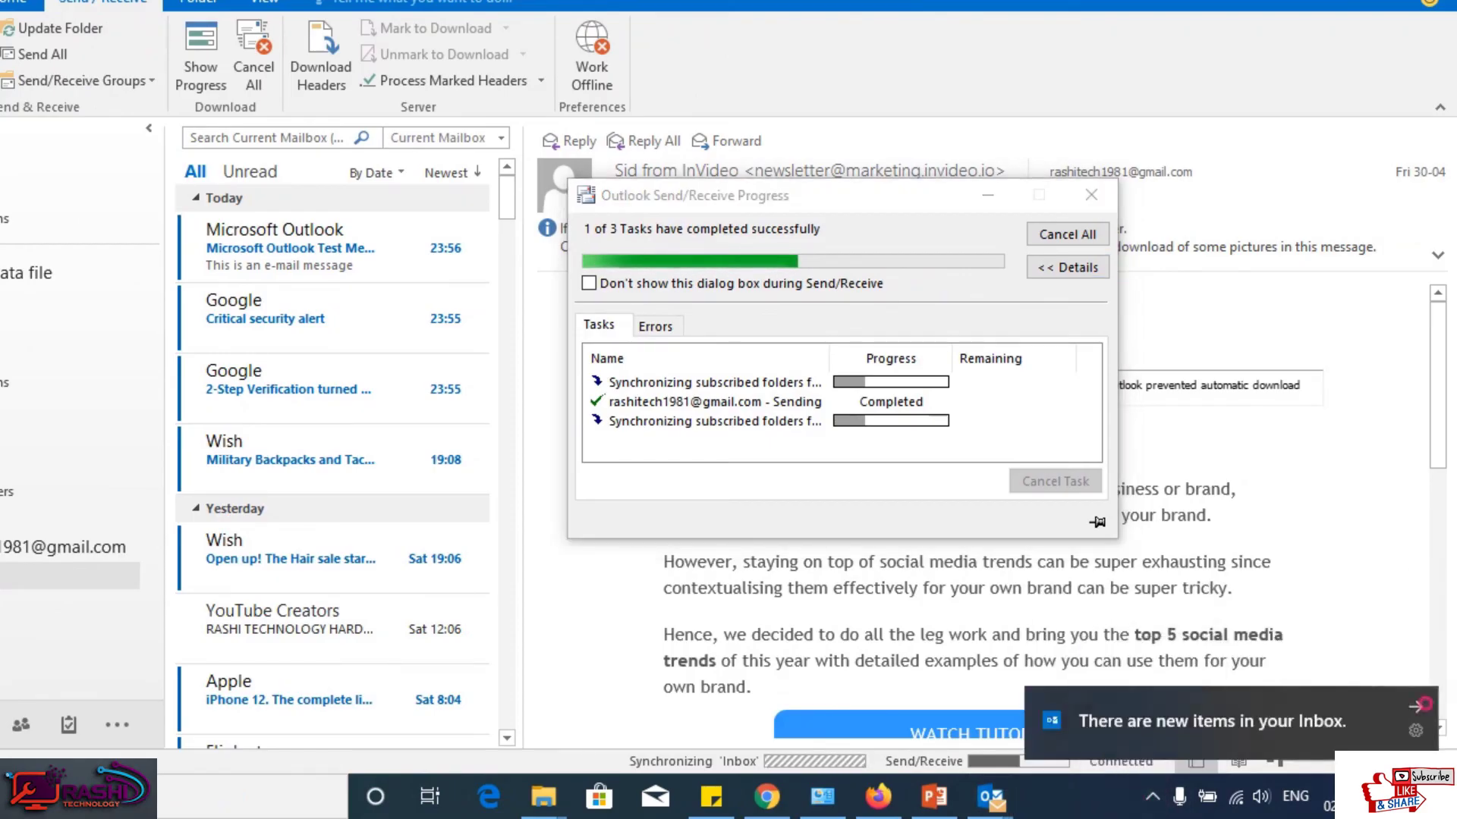
{"action": "left_click", "coordinate": [1152, 797]}
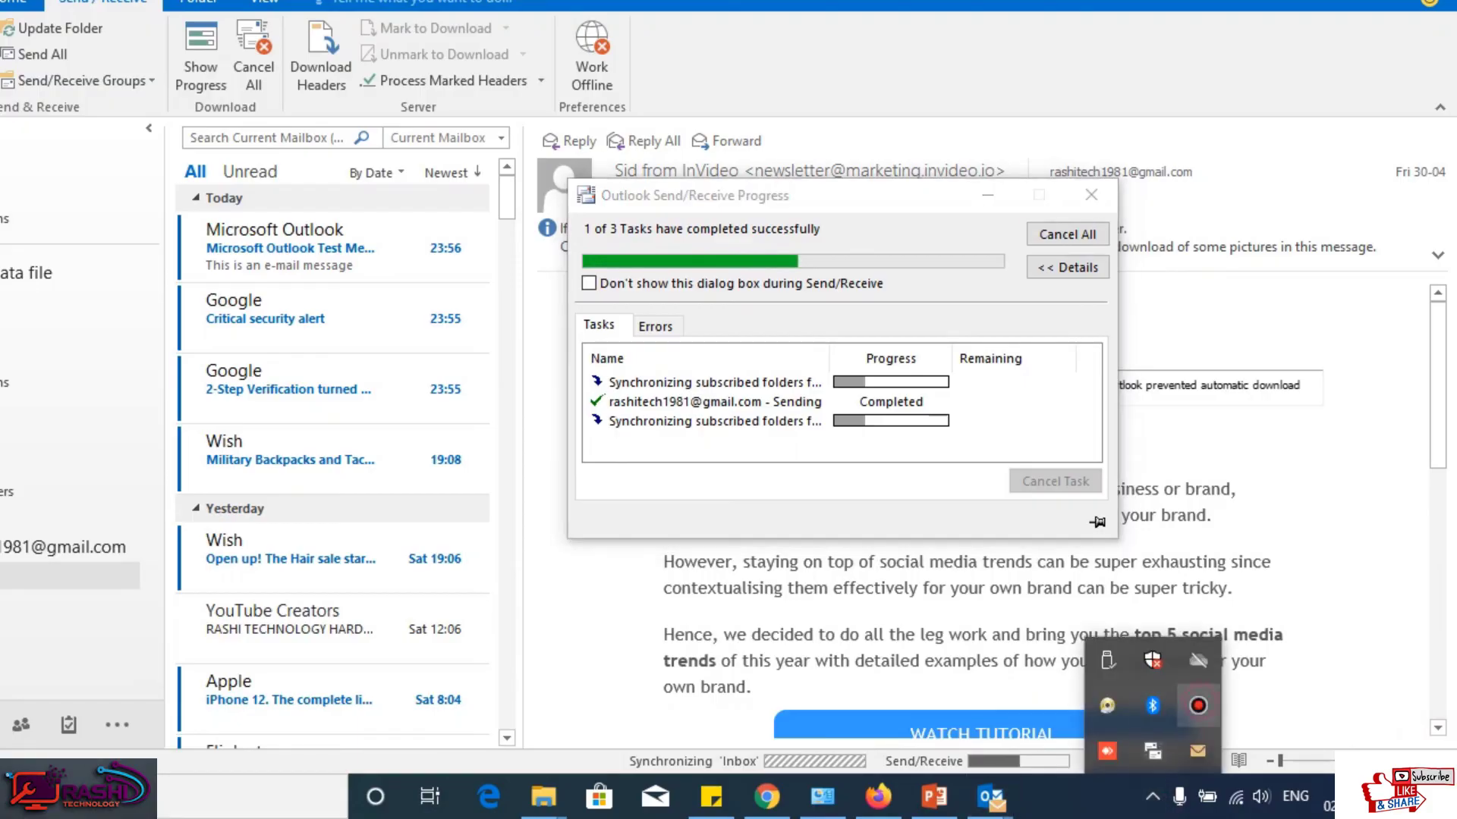